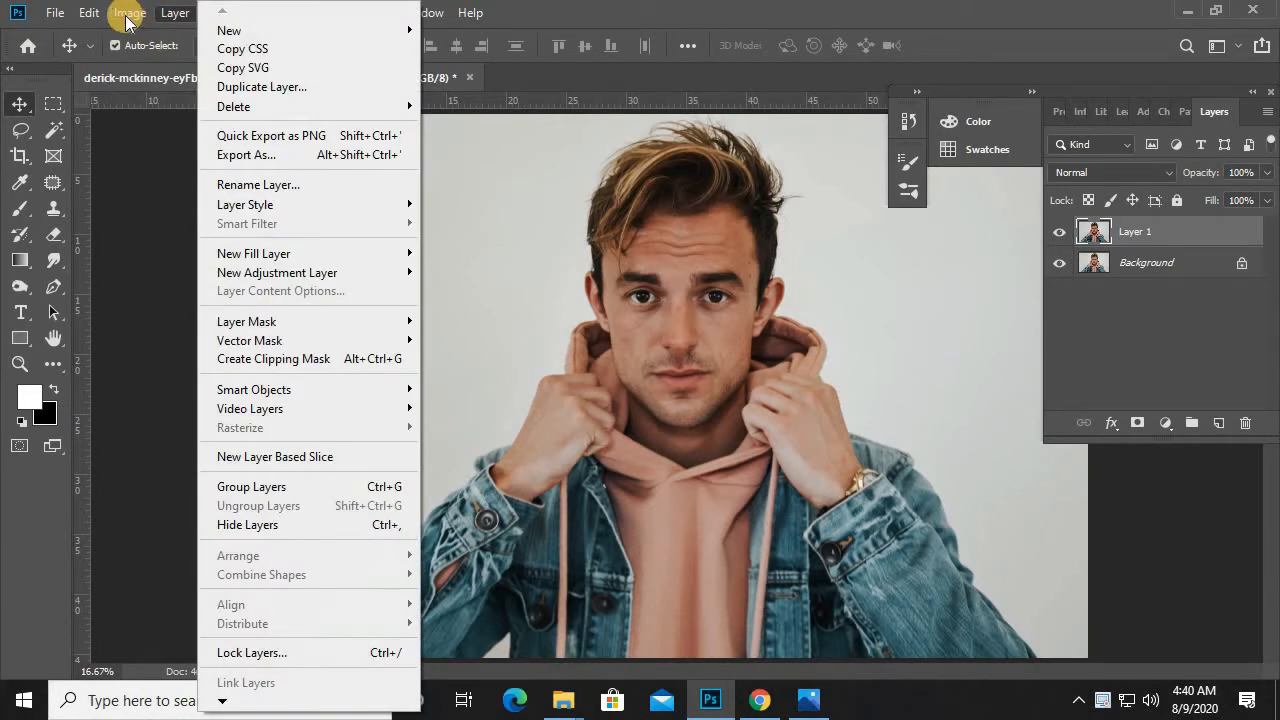
Apply an Exposure adjustment to Layer 1 with exposure +0.34 and offset -0.0178.
{"action": "mouse_move", "coordinate": [150, 64]}
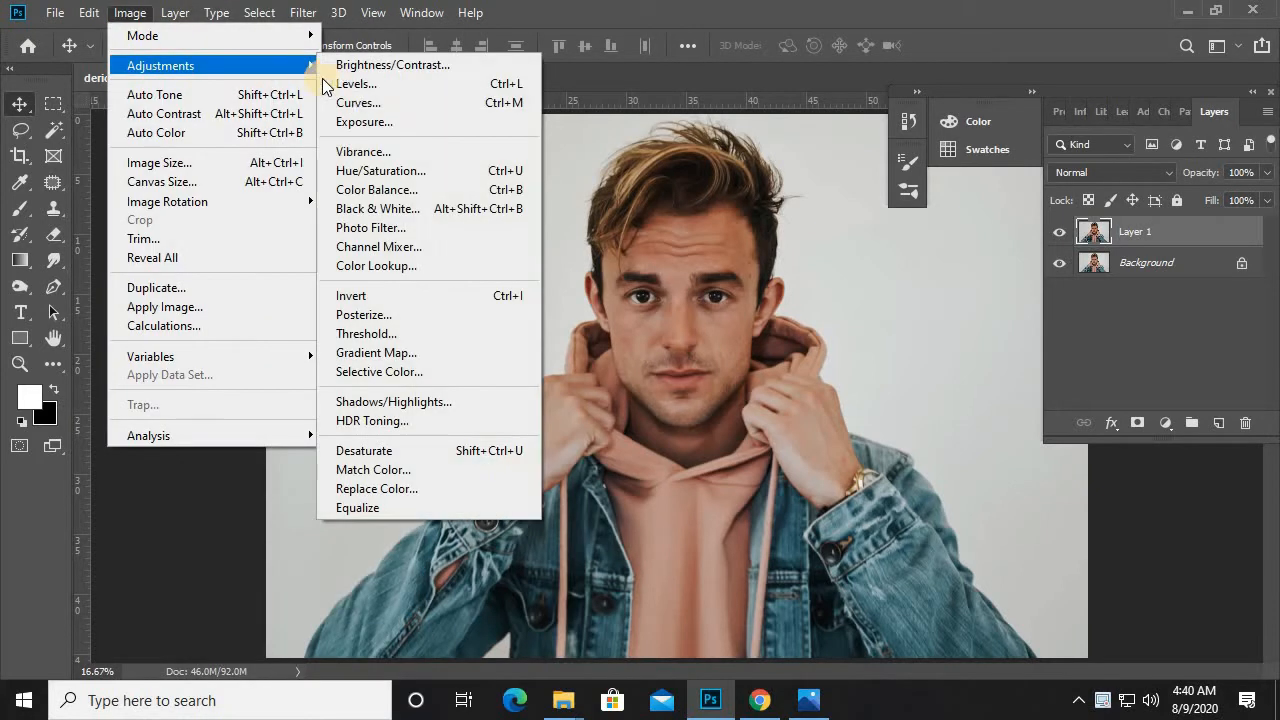
{"action": "left_click", "coordinate": [352, 121]}
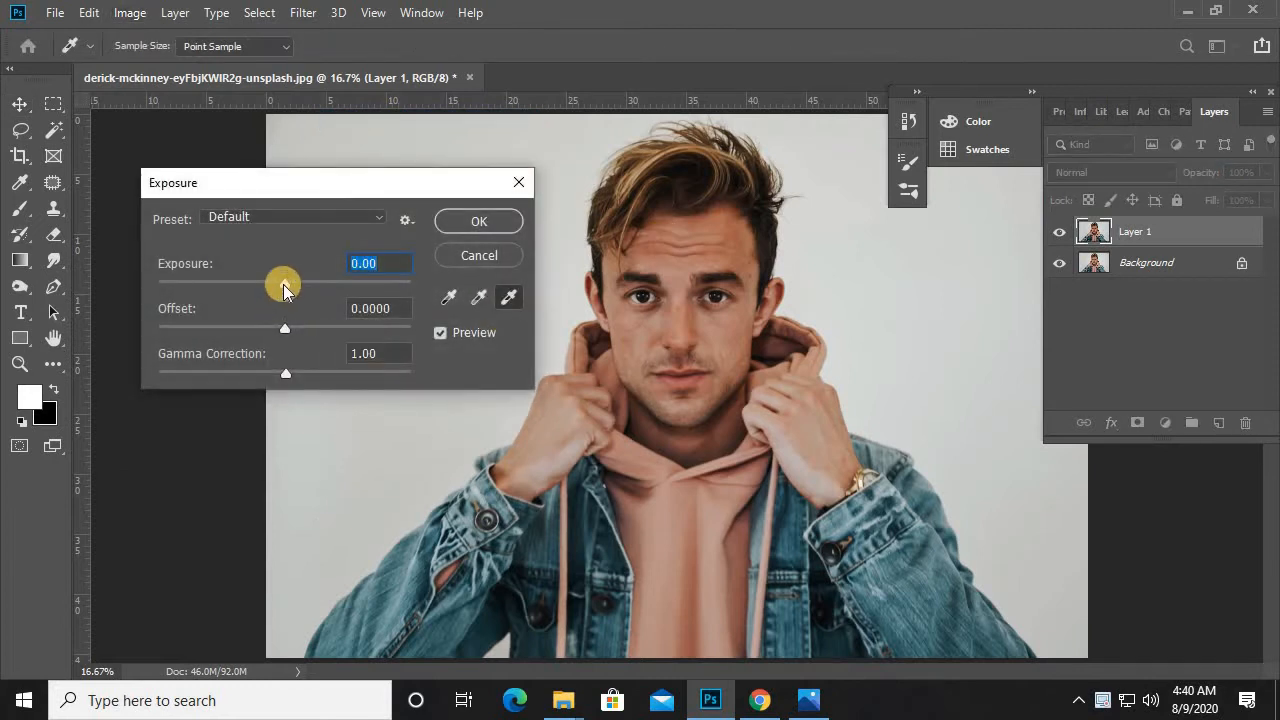
{"action": "mouse_move", "coordinate": [283, 288]}
{"action": "left_mouse_down"}
{"action": "mouse_move", "coordinate": [271, 283]}
{"action": "mouse_move", "coordinate": [291, 284]}
{"action": "left_mouse_up"}
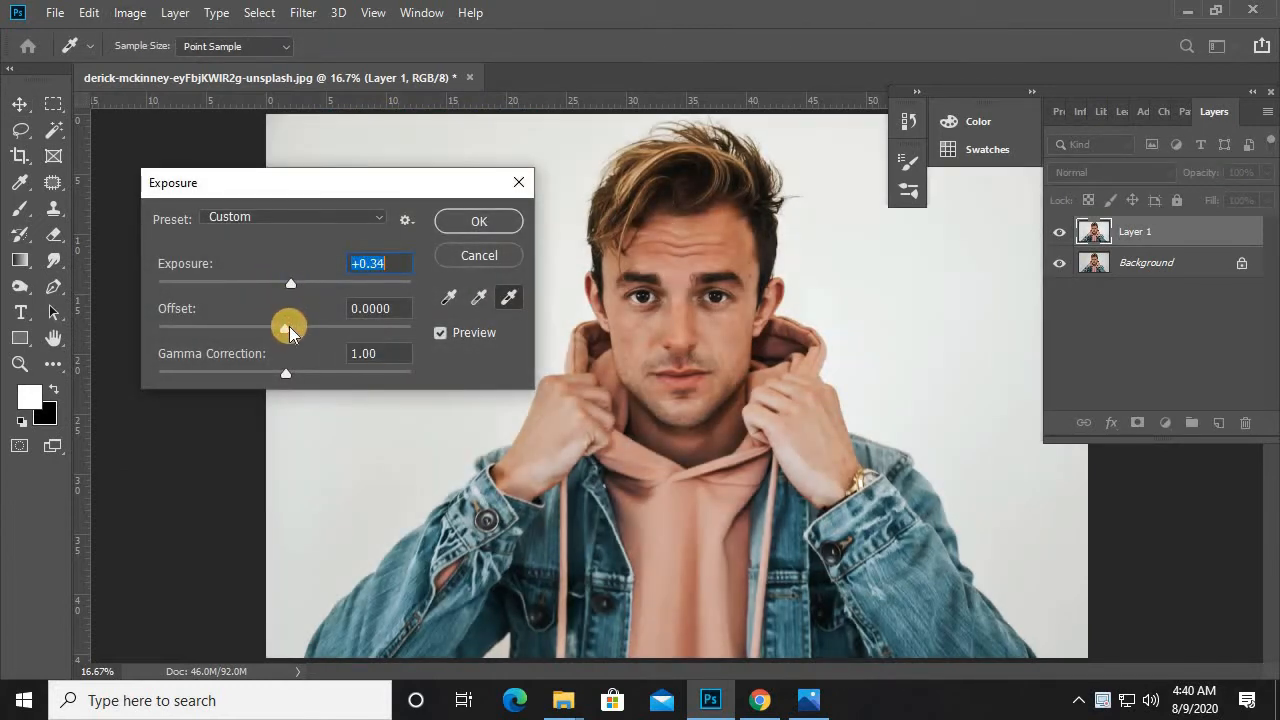
{"action": "left_click_drag", "start_coordinate": [289, 328], "coordinate": [281, 338]}
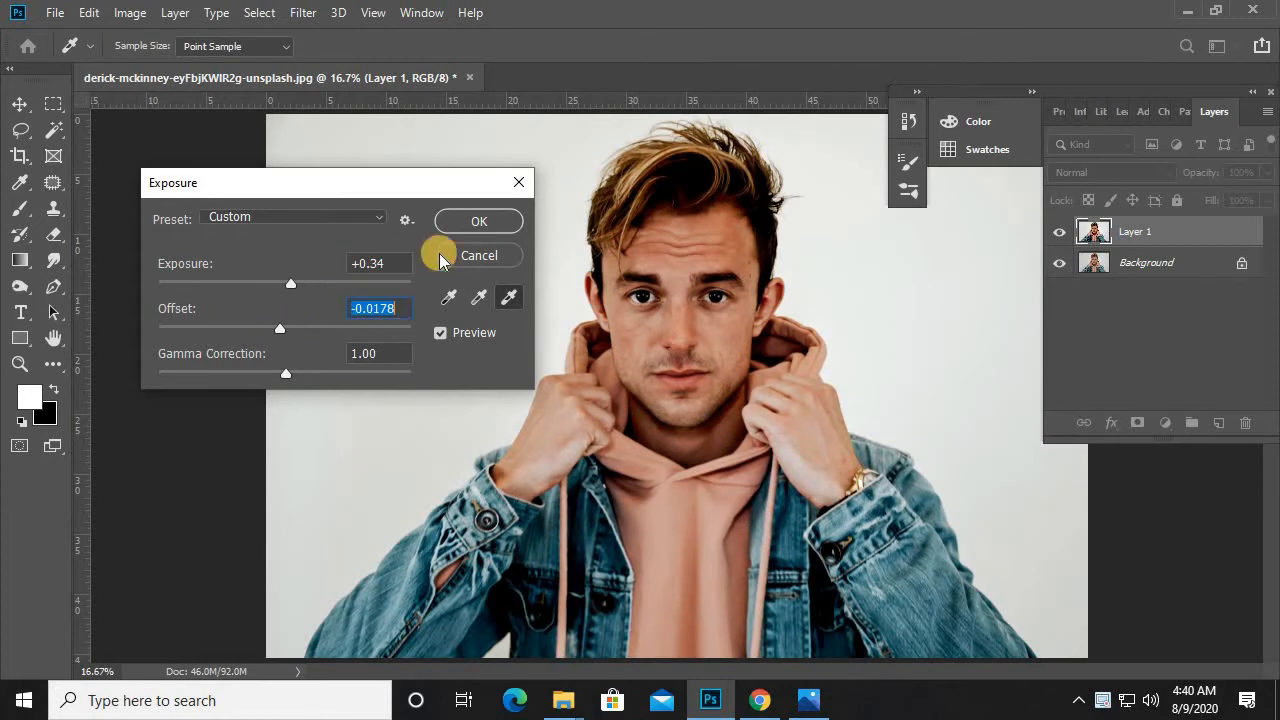
{"action": "left_click", "coordinate": [479, 218]}
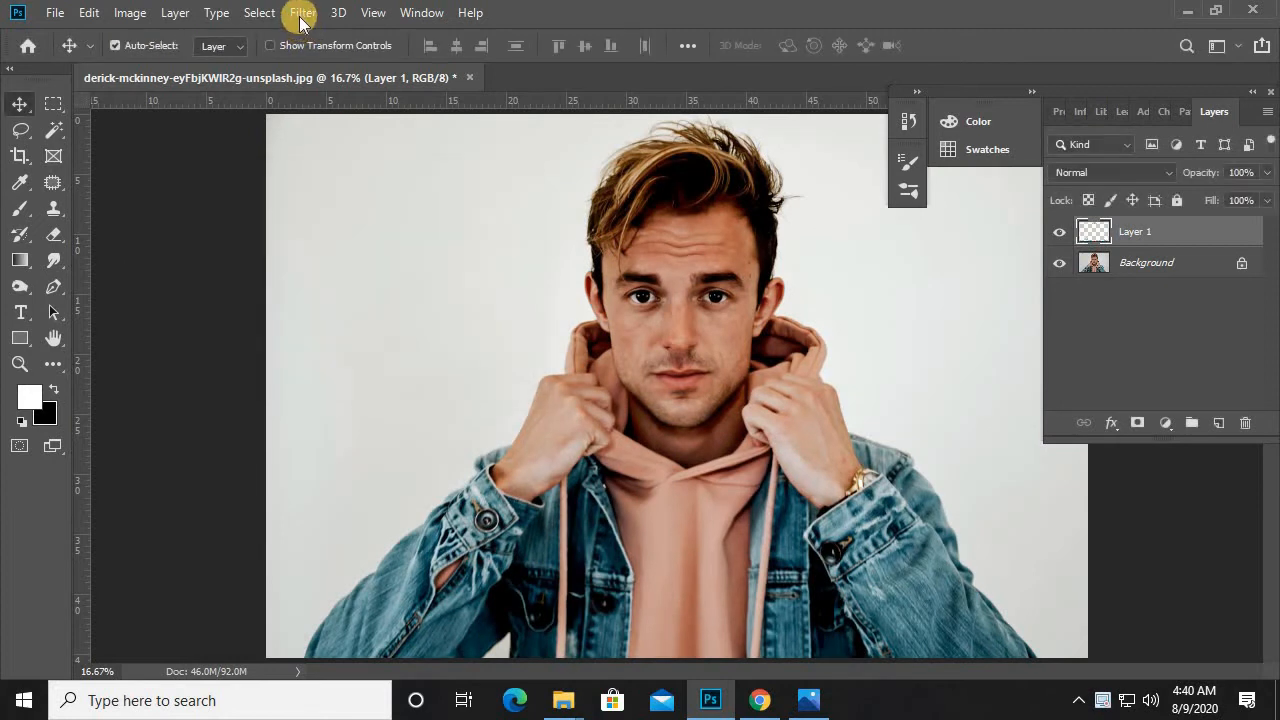
Apply the Diffuse stylize filter to Layer 1 in Anisotropic mode.
{"action": "left_click", "coordinate": [300, 16]}
{"action": "mouse_move", "coordinate": [373, 374]}
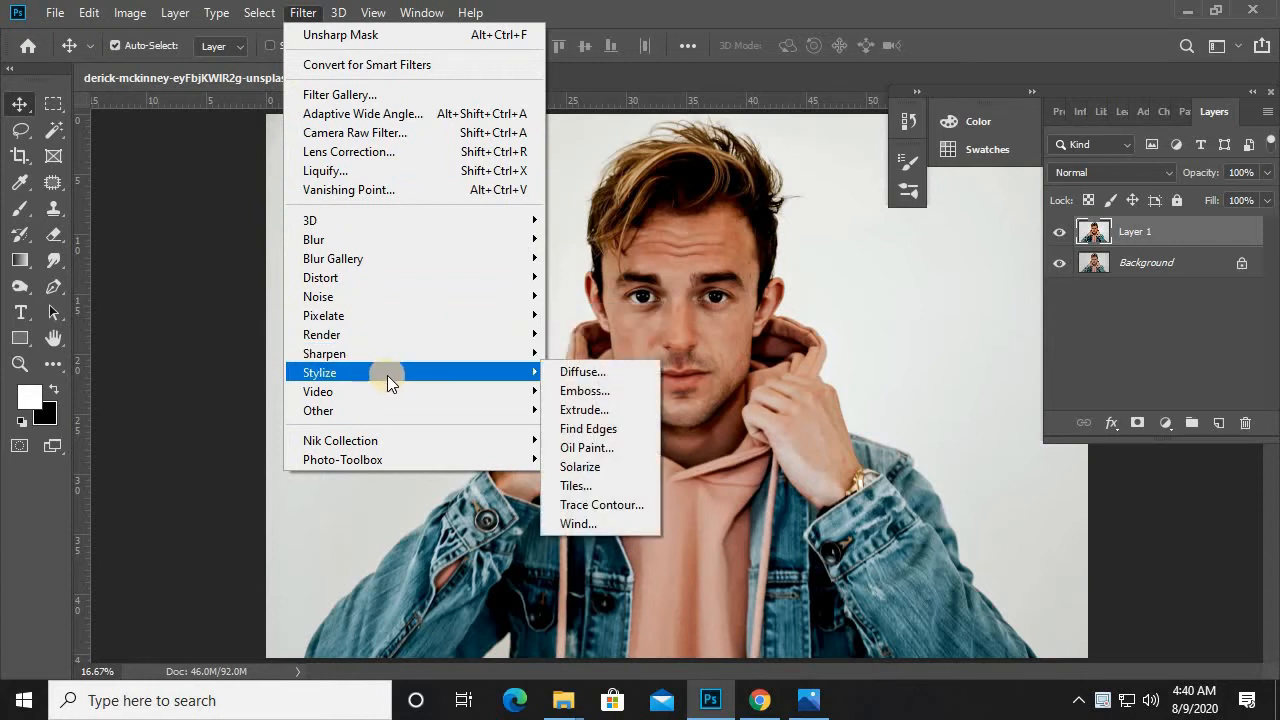
{"action": "left_click", "coordinate": [576, 374]}
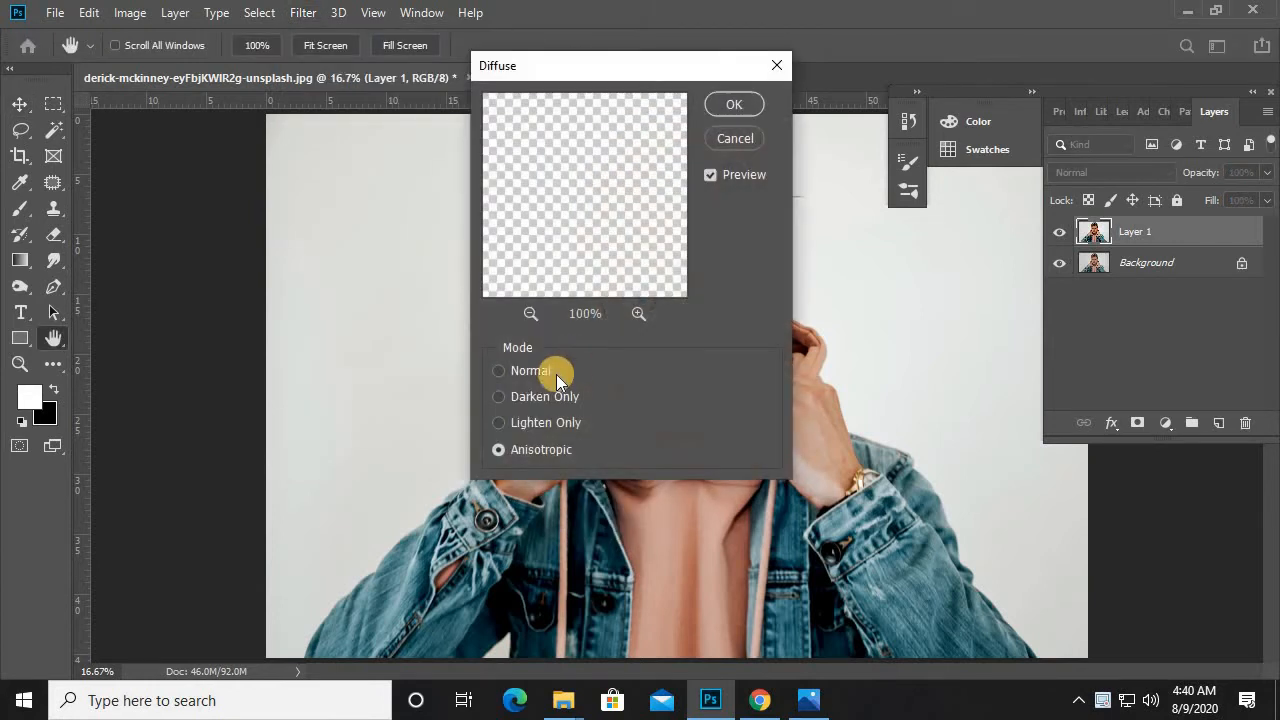
{"action": "left_click", "coordinate": [522, 315]}
{"action": "left_click", "coordinate": [522, 315]}
{"action": "left_click", "coordinate": [522, 315]}
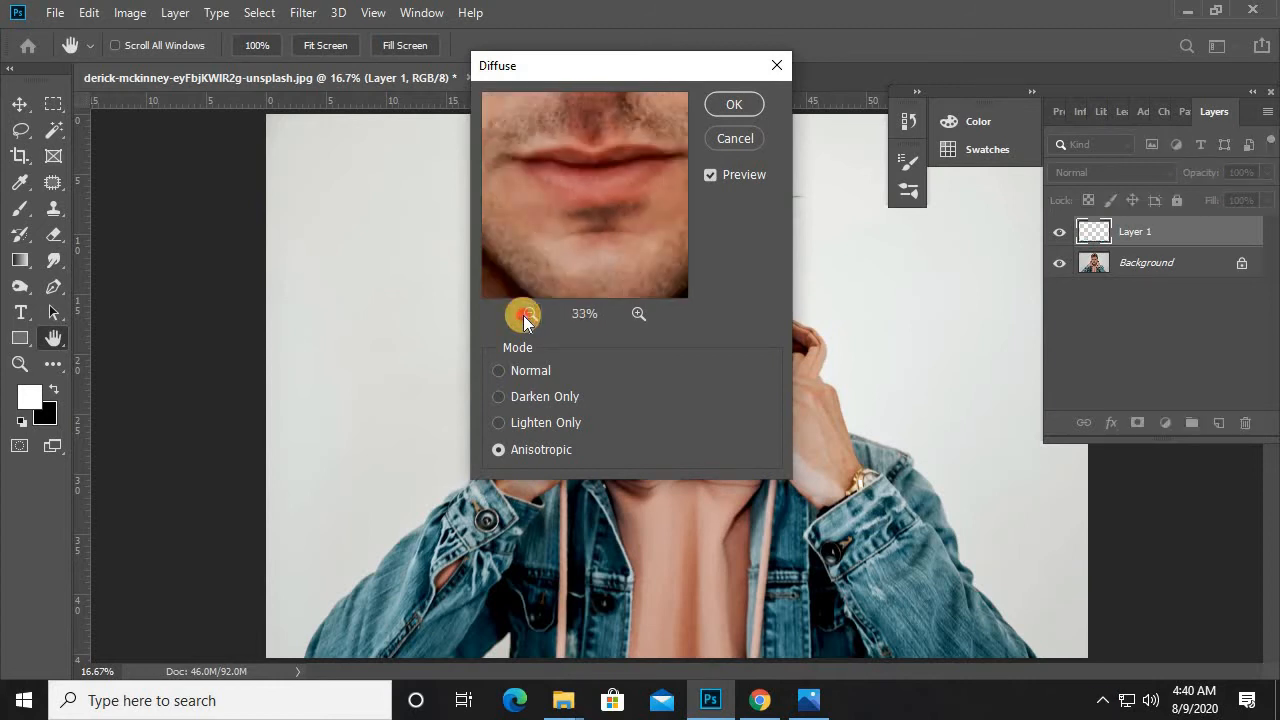
{"action": "left_click", "coordinate": [522, 315]}
{"action": "left_click_drag", "start_coordinate": [571, 211], "coordinate": [578, 205]}
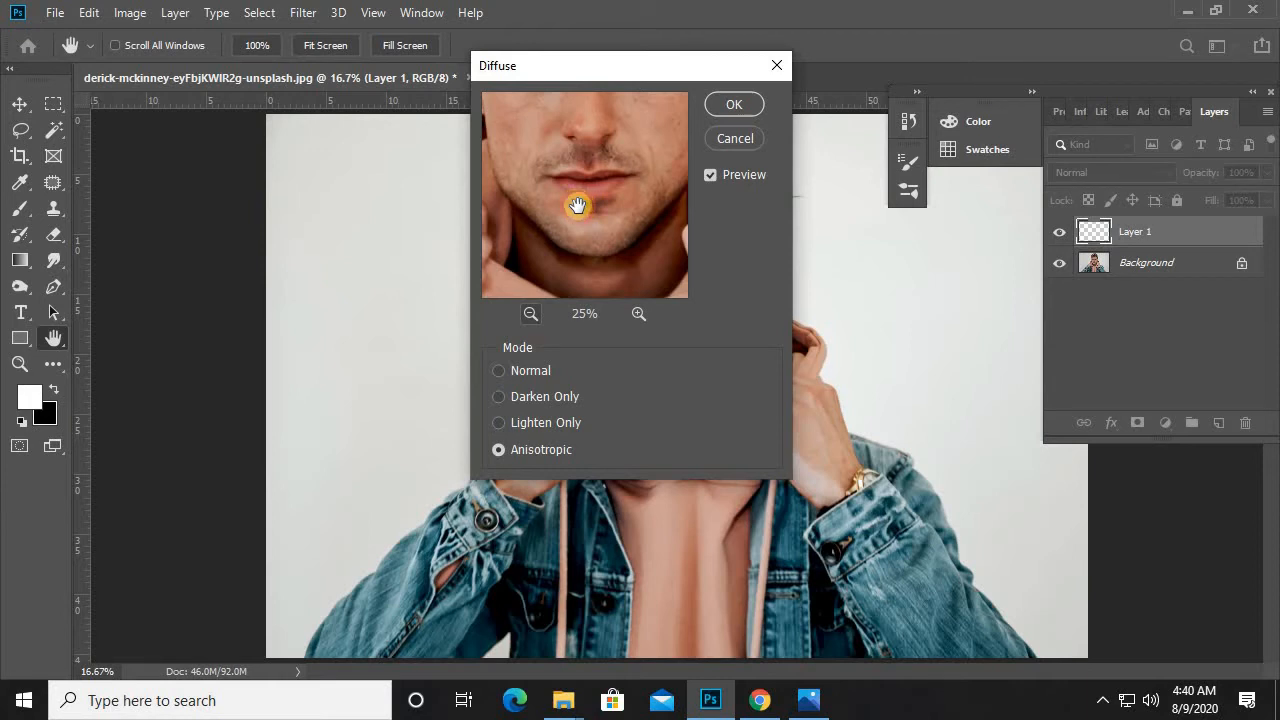
{"action": "left_click", "coordinate": [735, 110]}
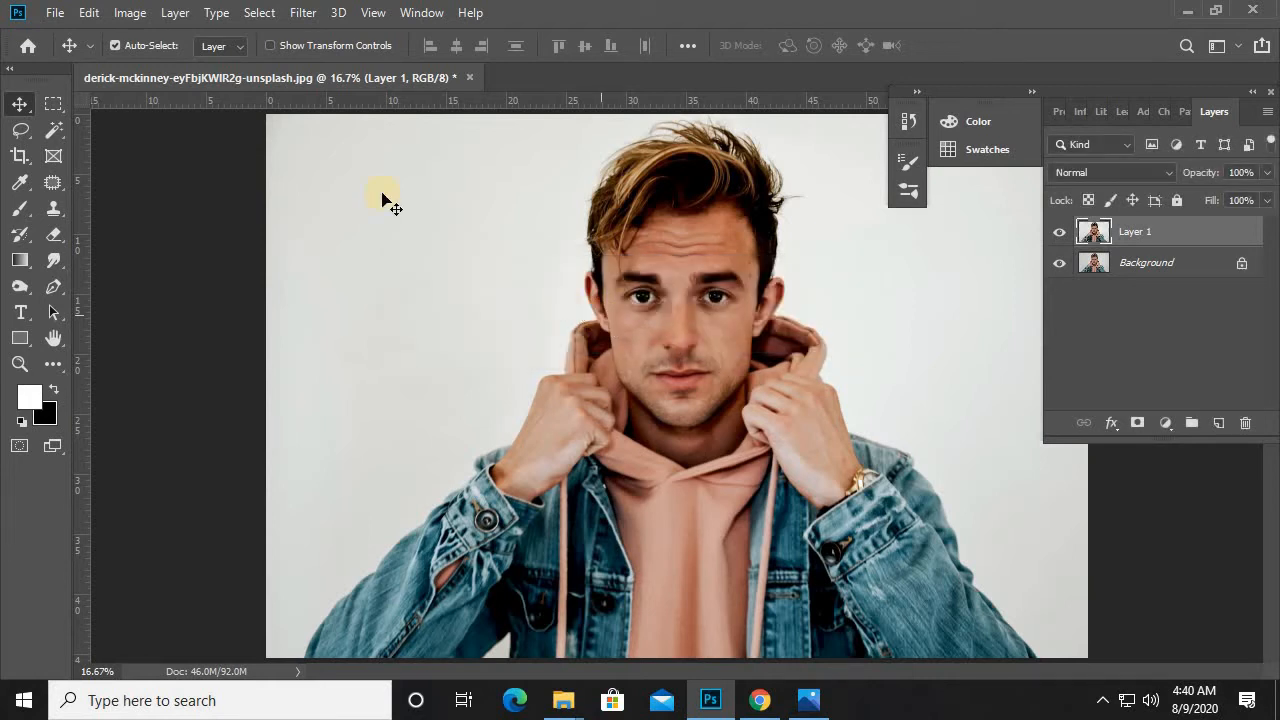
Rotate the upright image 90° clockwise and reapply the Diffuse filter to Layer 1.
{"action": "left_click", "coordinate": [130, 12]}
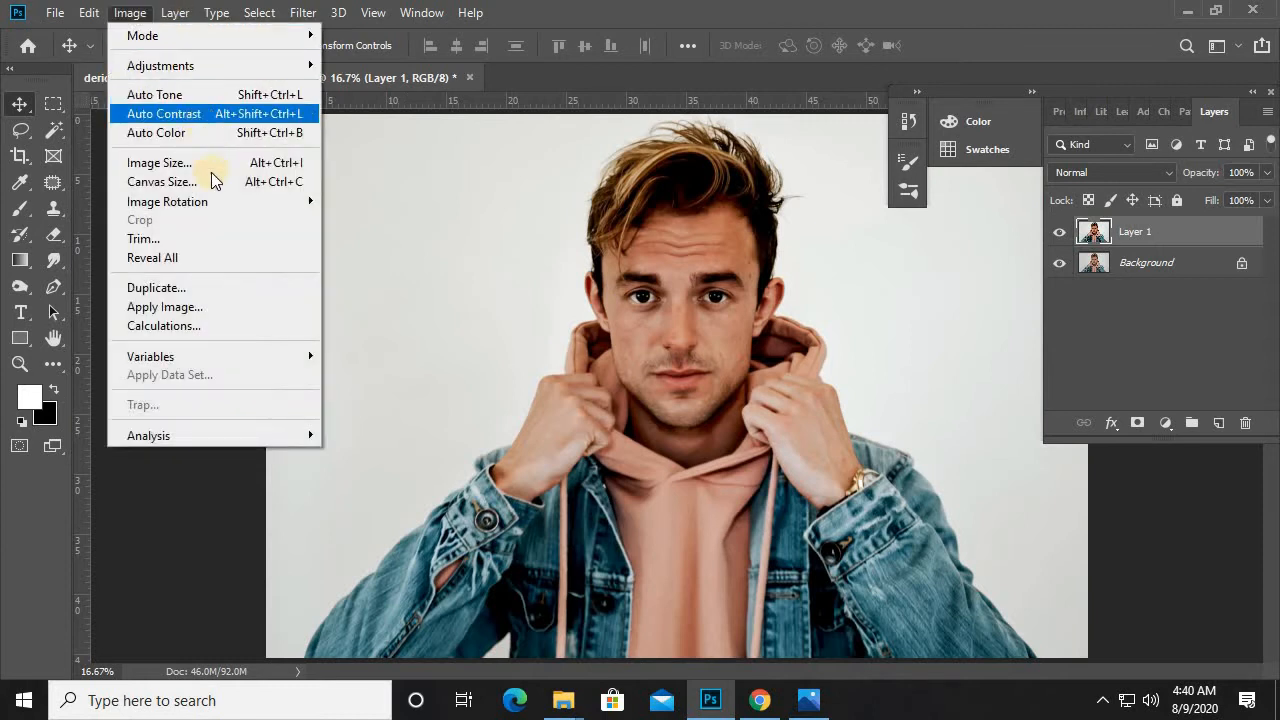
{"action": "mouse_move", "coordinate": [219, 201]}
{"action": "left_click", "coordinate": [372, 214]}
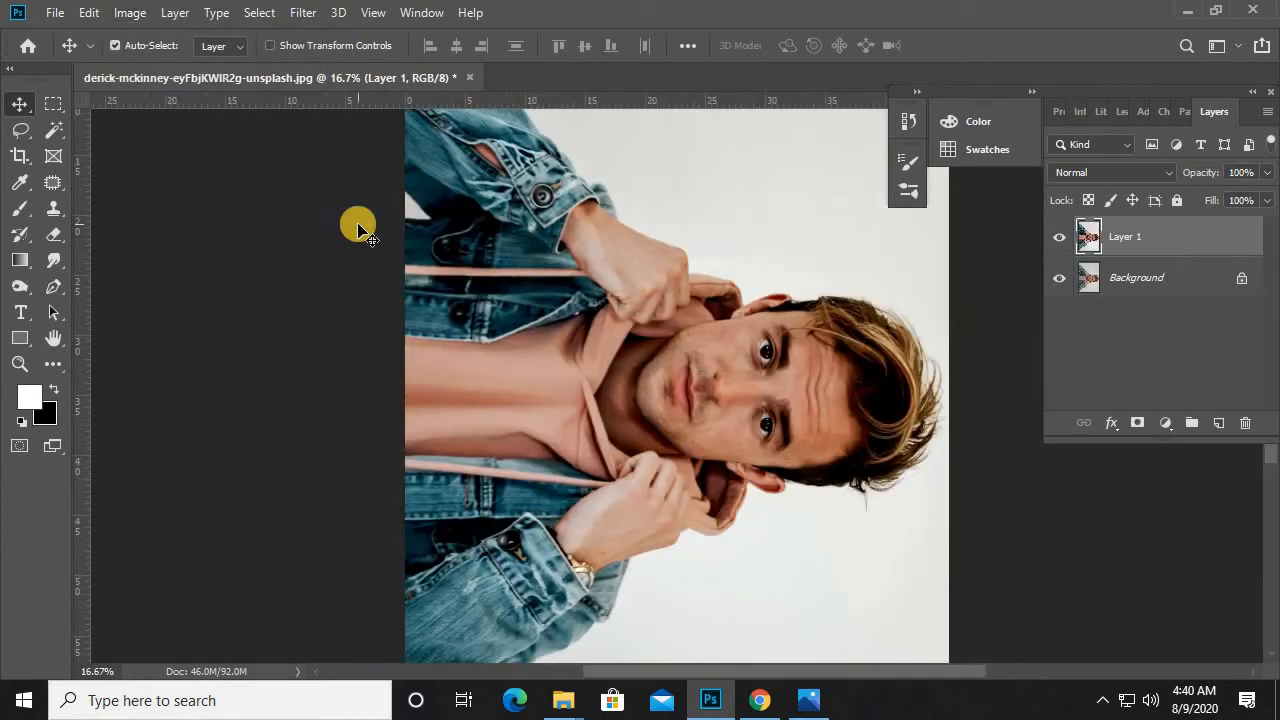
{"action": "left_click", "coordinate": [303, 12]}
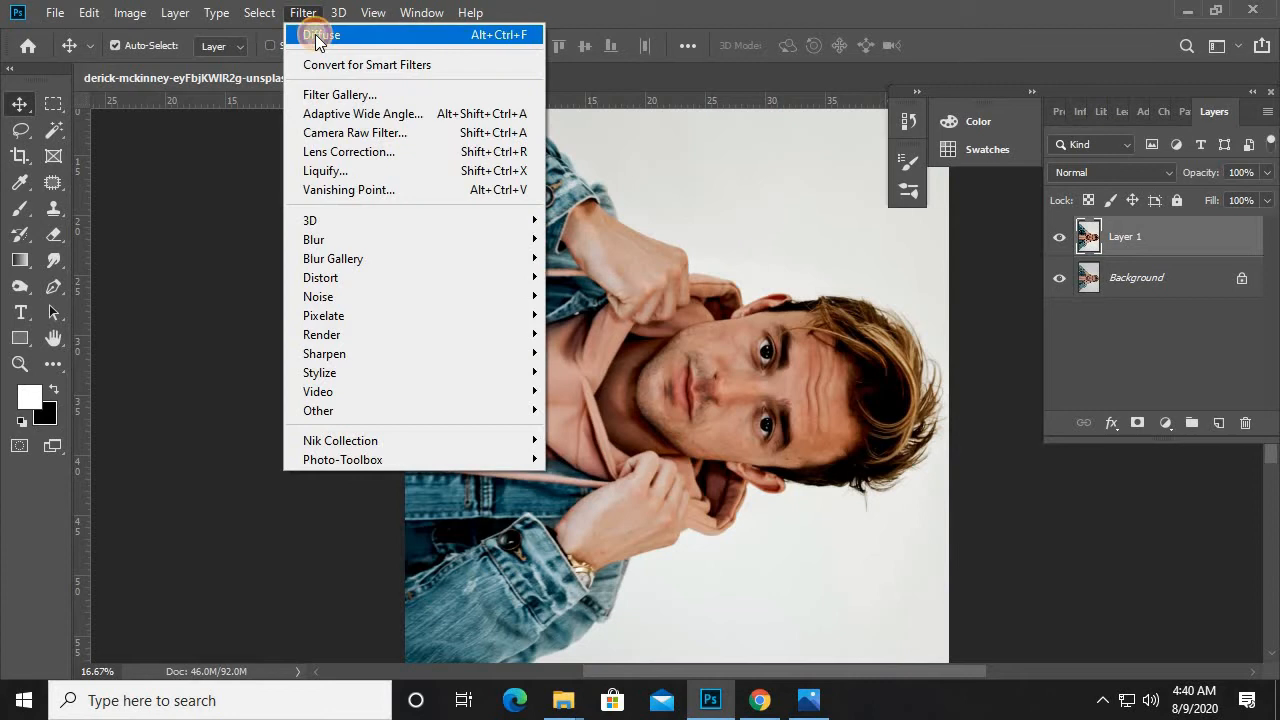
{"action": "left_click", "coordinate": [309, 34]}
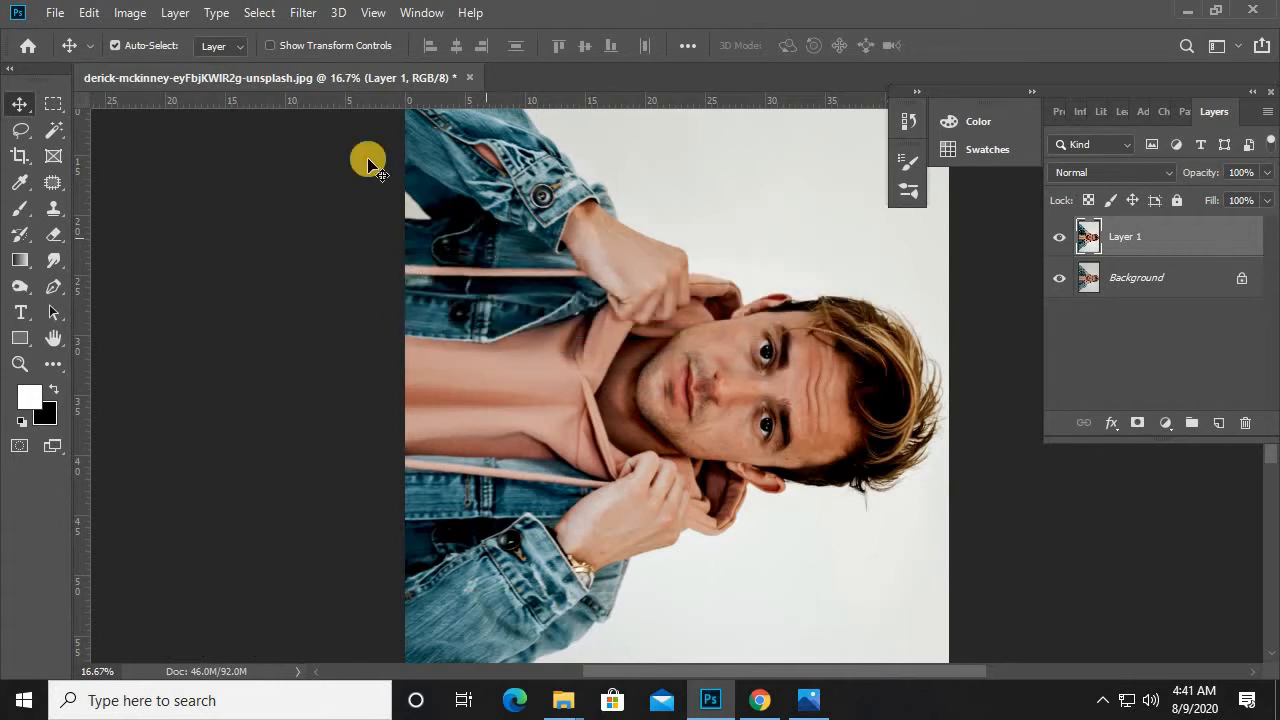
Rotate the image another 90° clockwise so the portrait is upside down, and run the Diffuse filter again.
{"action": "left_click", "coordinate": [133, 12]}
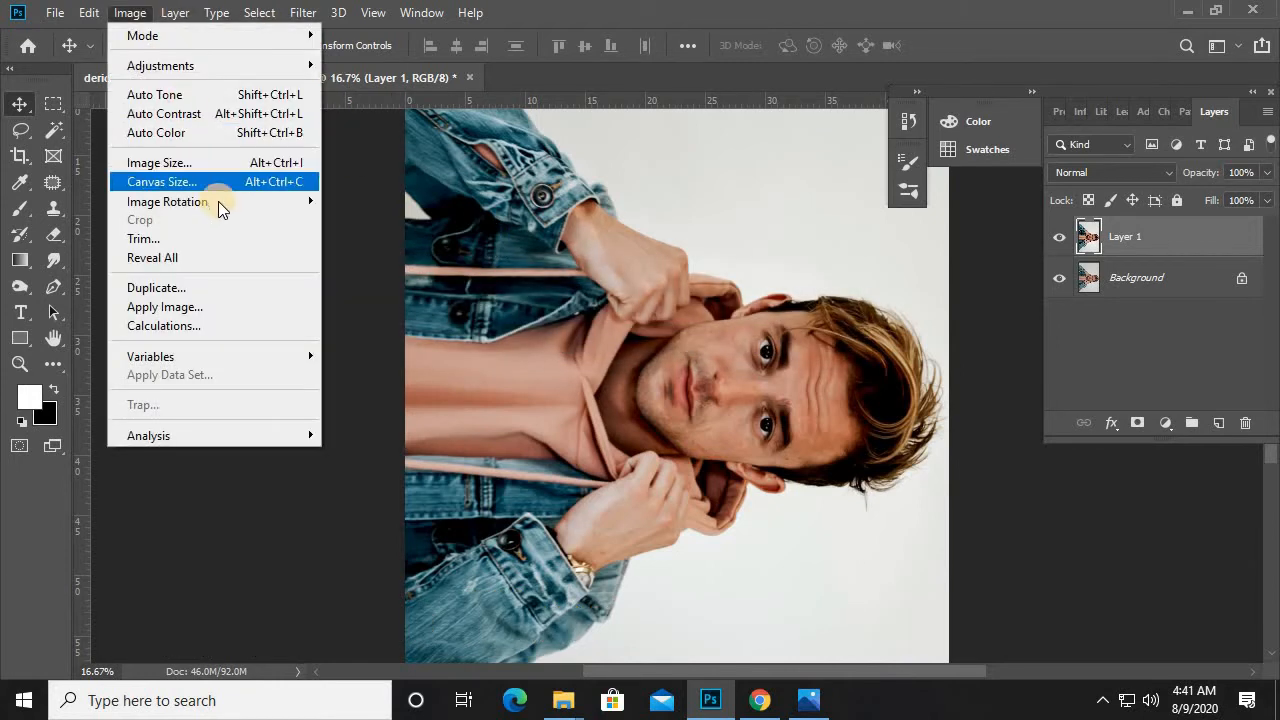
{"action": "mouse_move", "coordinate": [282, 201]}
{"action": "left_click", "coordinate": [355, 220]}
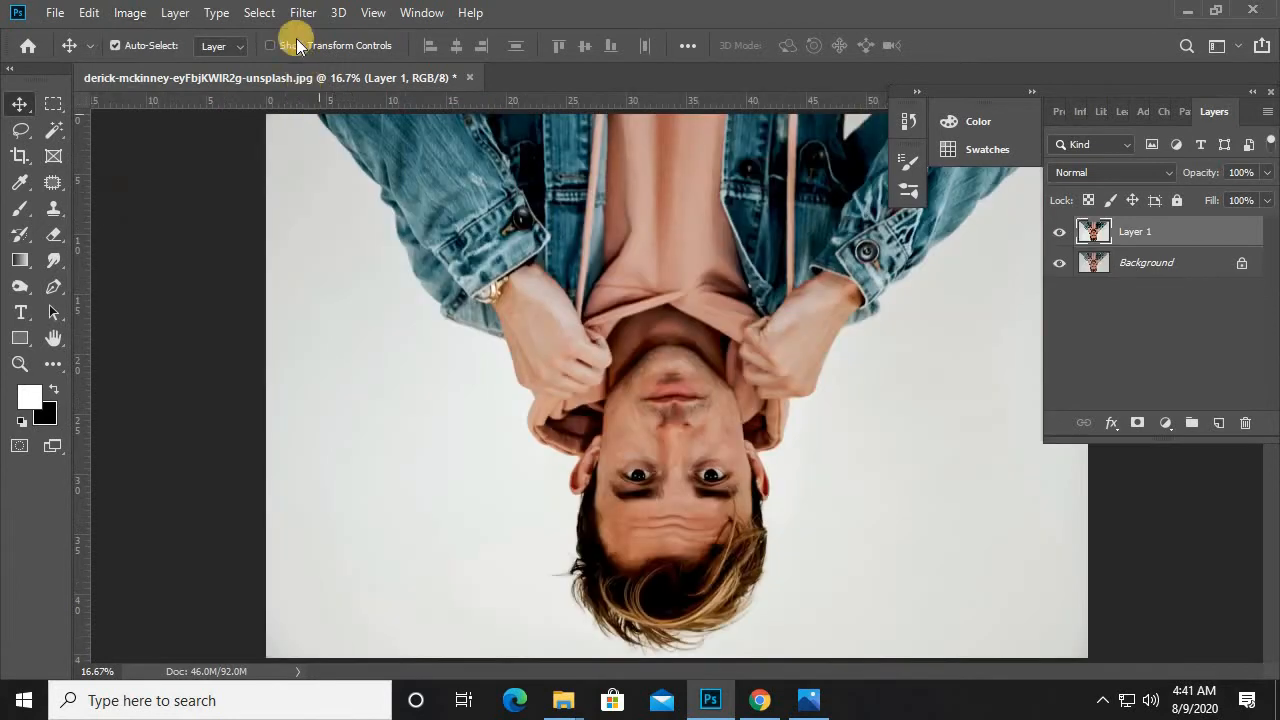
{"action": "left_click", "coordinate": [303, 12]}
{"action": "left_click", "coordinate": [335, 34]}
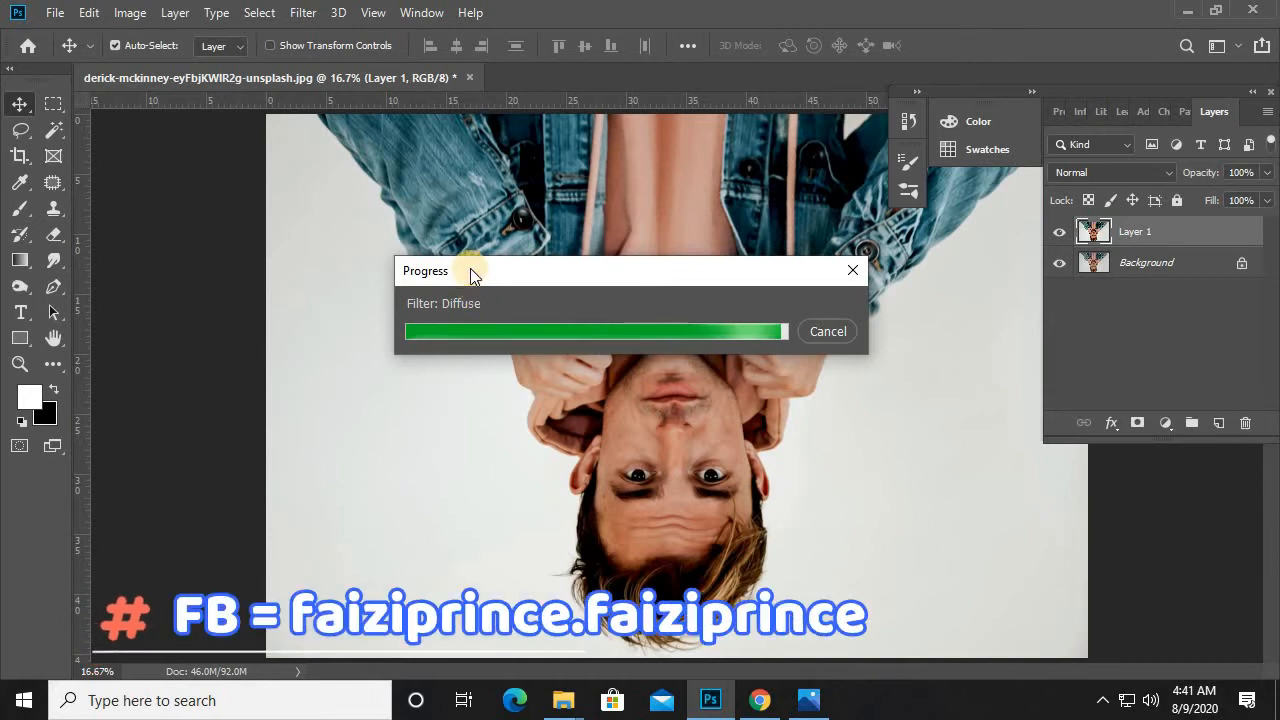
Turn the upside-down image a further 90° clockwise and repeat the Diffuse filter on Layer 1.
{"action": "left_click", "coordinate": [130, 12]}
{"action": "mouse_move", "coordinate": [247, 215]}
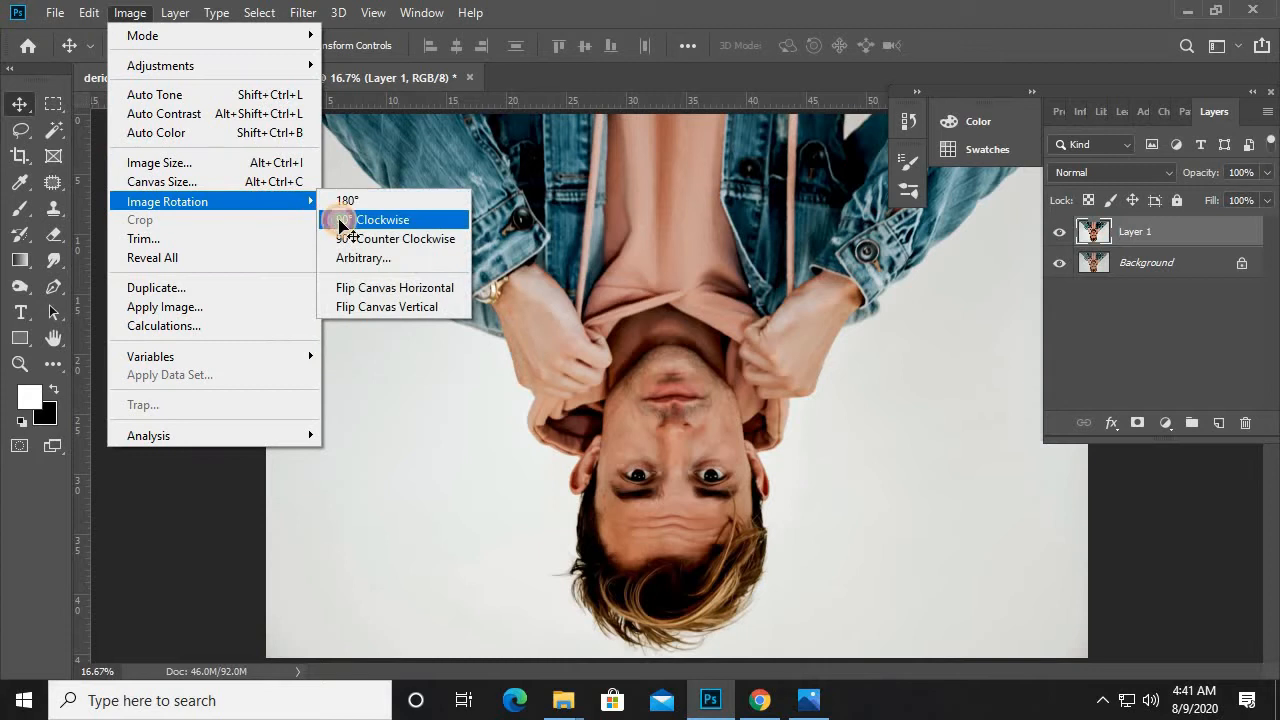
{"action": "left_click", "coordinate": [350, 214]}
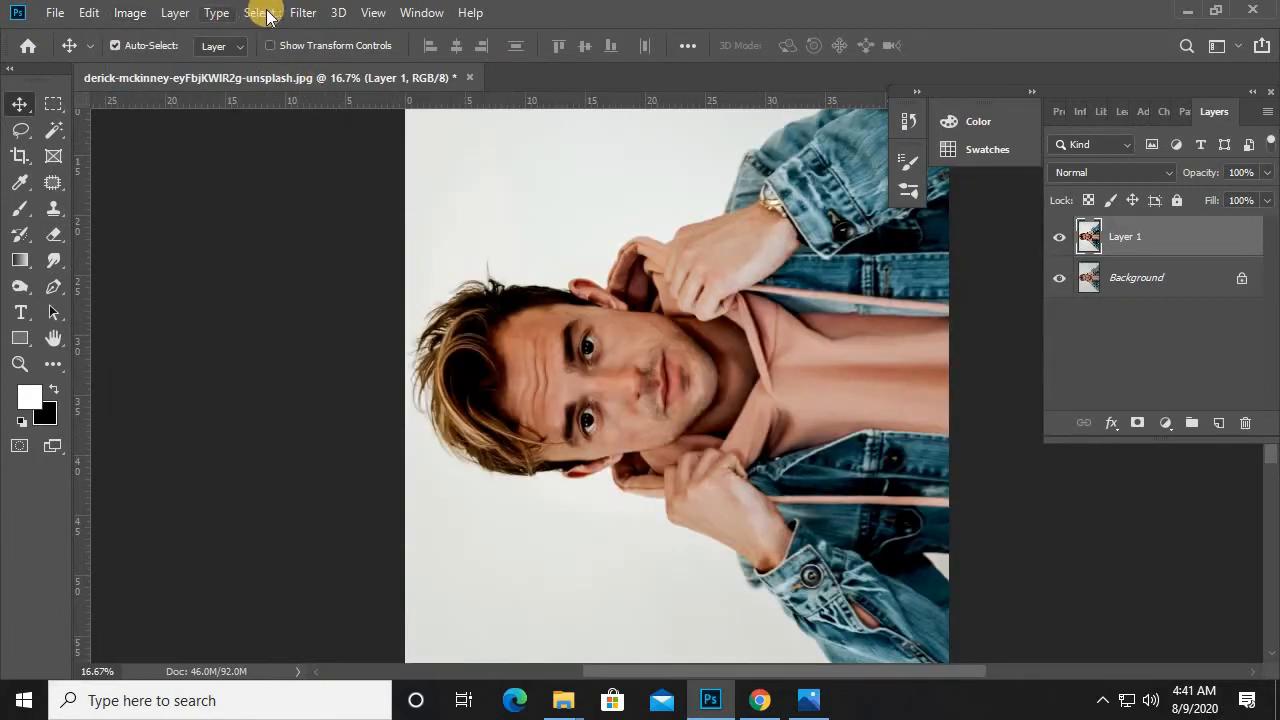
{"action": "left_click", "coordinate": [303, 12]}
{"action": "left_click", "coordinate": [350, 63]}
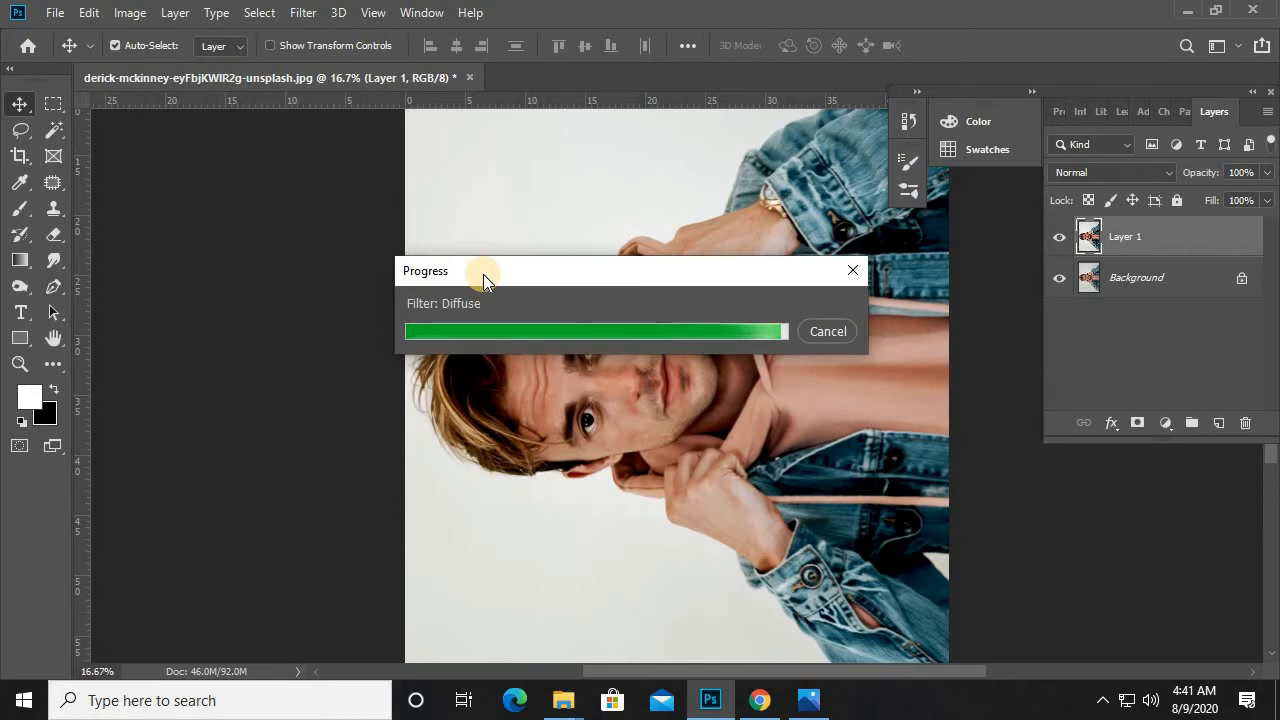
Rotate the image 90° clockwise back to upright and apply the Diffuse filter once more.
{"action": "left_click", "coordinate": [130, 13]}
{"action": "mouse_move", "coordinate": [215, 201]}
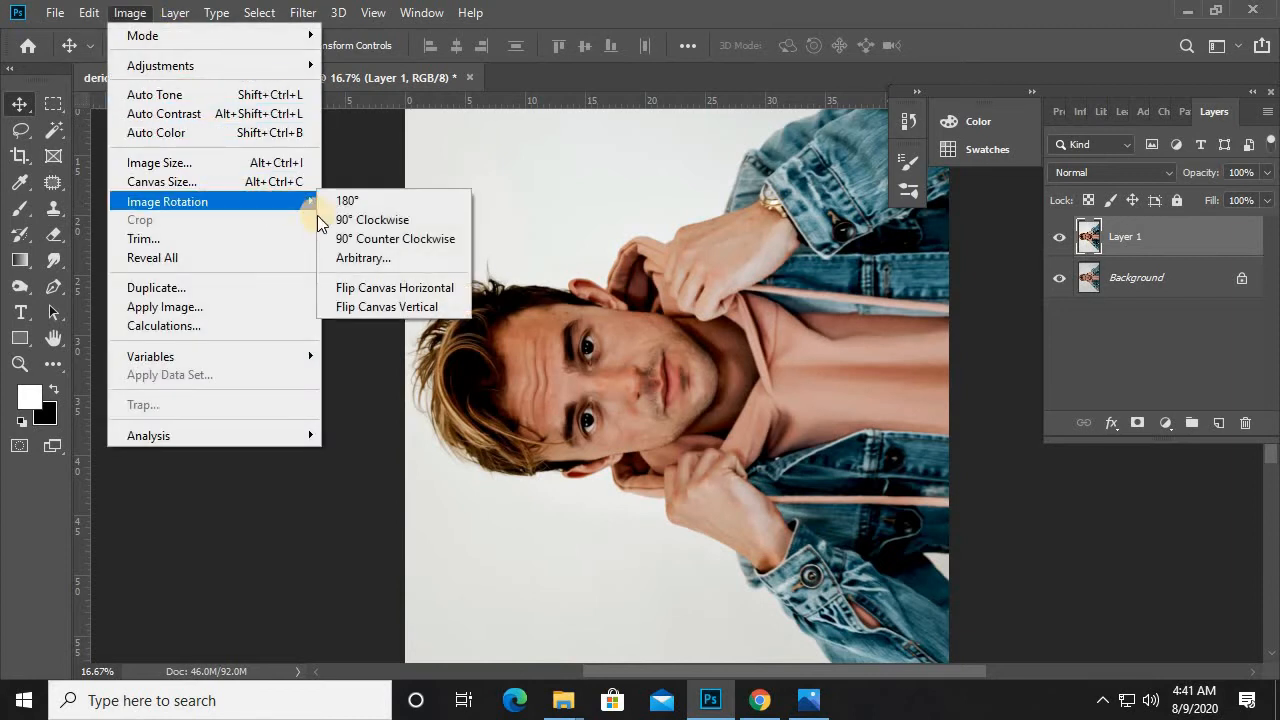
{"action": "left_click", "coordinate": [350, 219]}
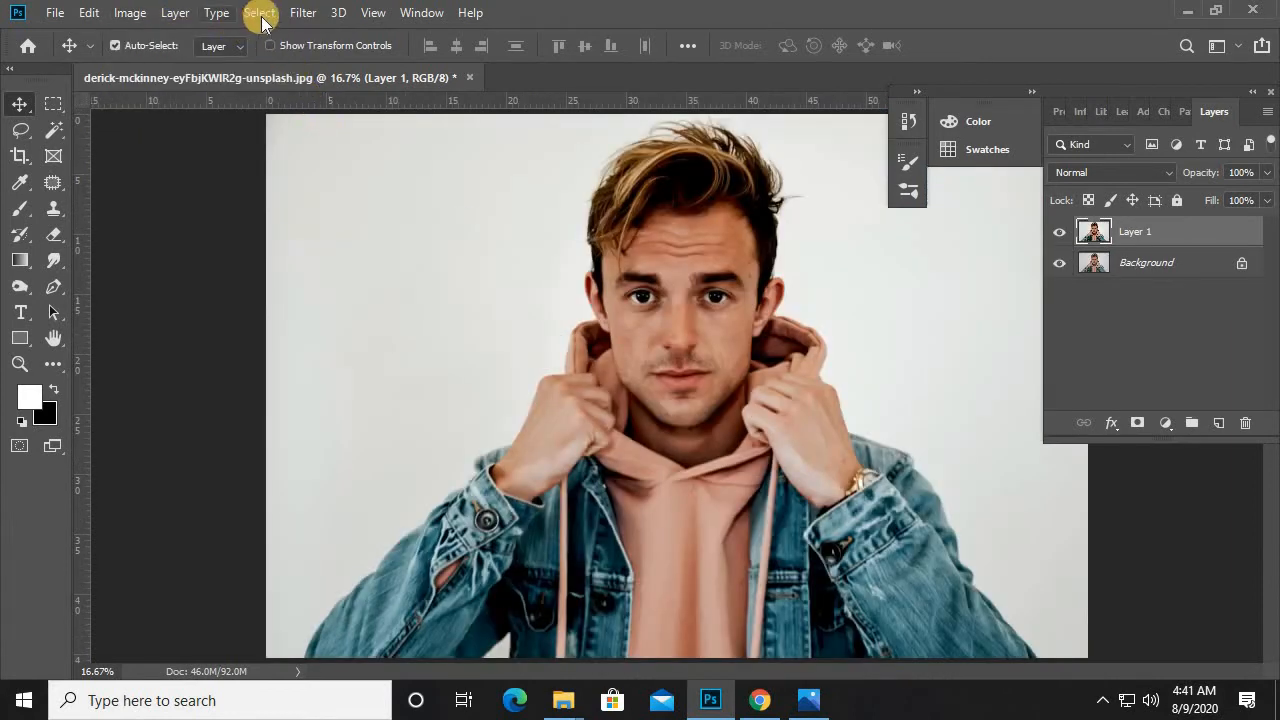
{"action": "left_click", "coordinate": [303, 13]}
{"action": "left_click", "coordinate": [310, 34]}
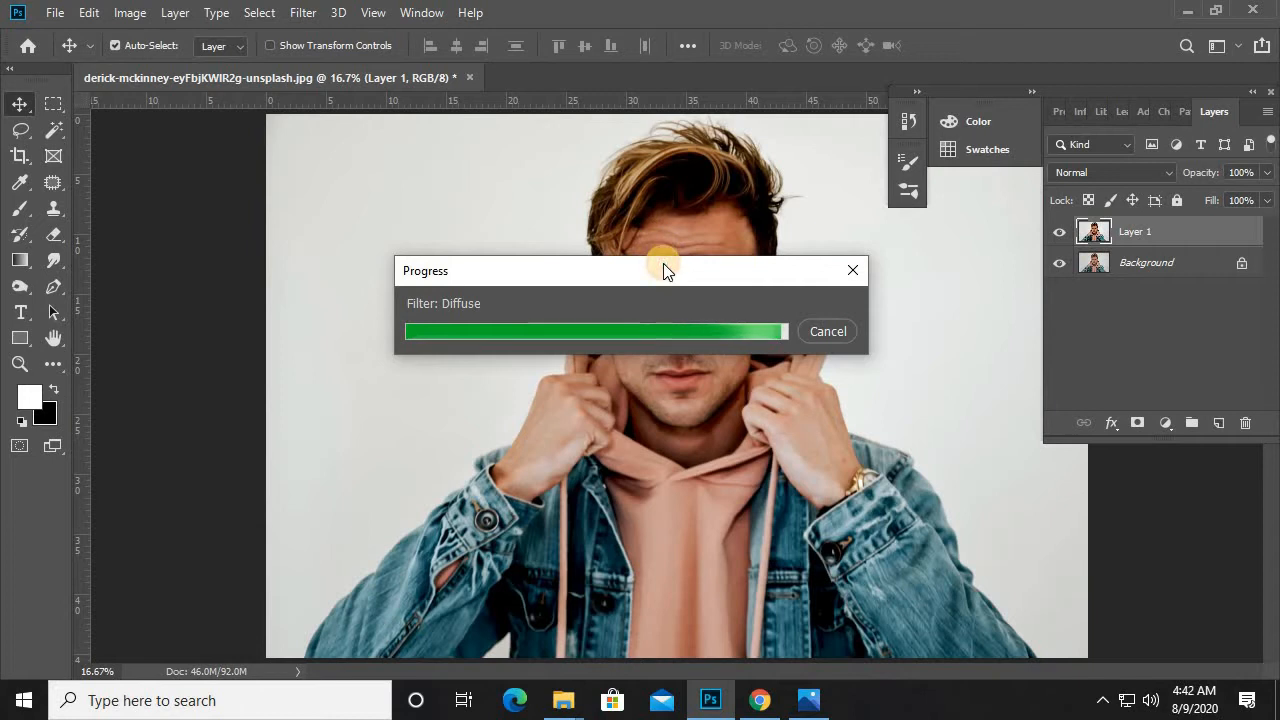
Examine the face up close, comparing the filtered portrait with the original by toggling the visibility of Layer 1.
{"action": "key", "text": "ctrl+plus"}
{"action": "key", "text": "ctrl+plus"}
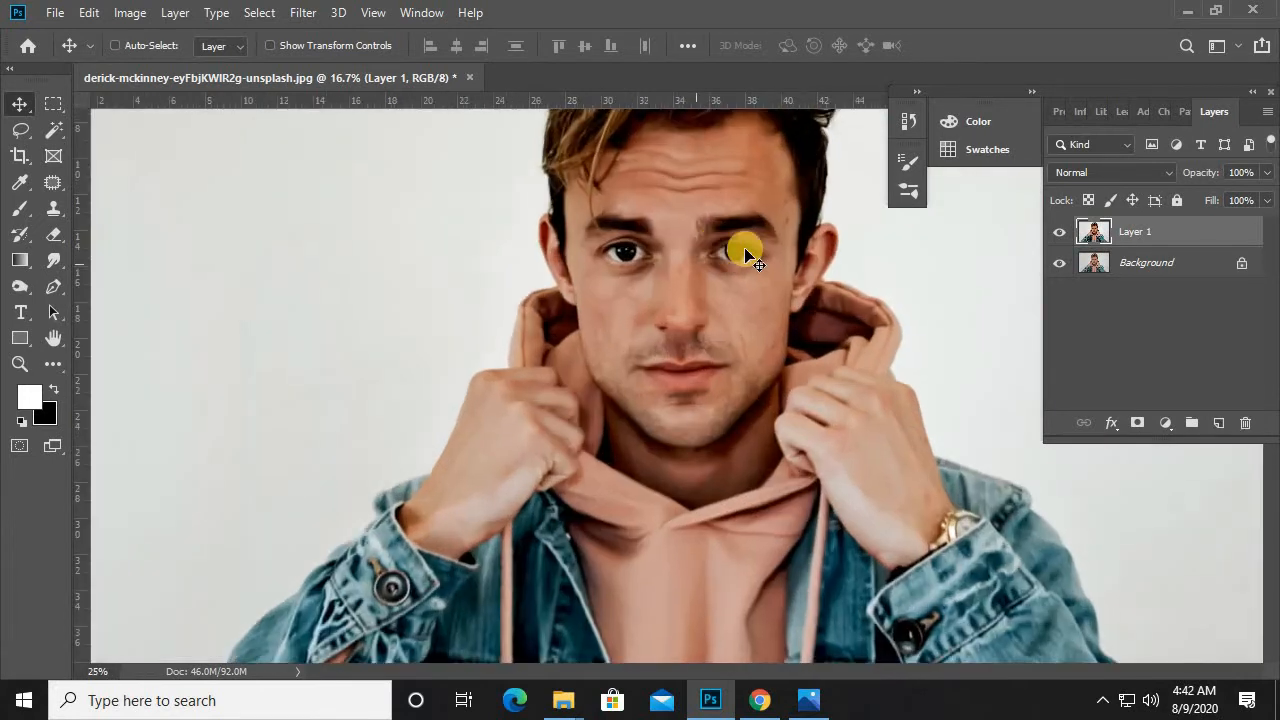
{"action": "key", "text": "ctrl+plus"}
{"action": "left_click_drag", "start_coordinate": [776, 240], "coordinate": [746, 432]}
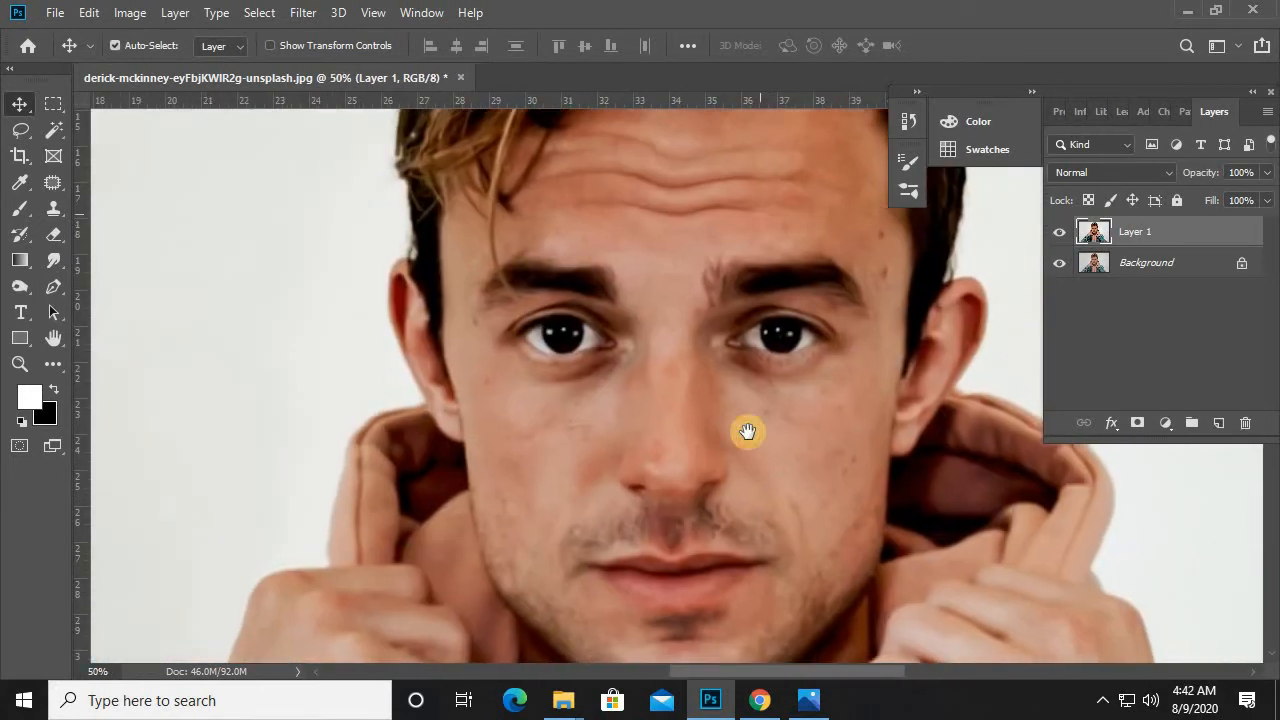
{"action": "left_click", "coordinate": [1059, 236]}
{"action": "left_click", "coordinate": [1059, 236]}
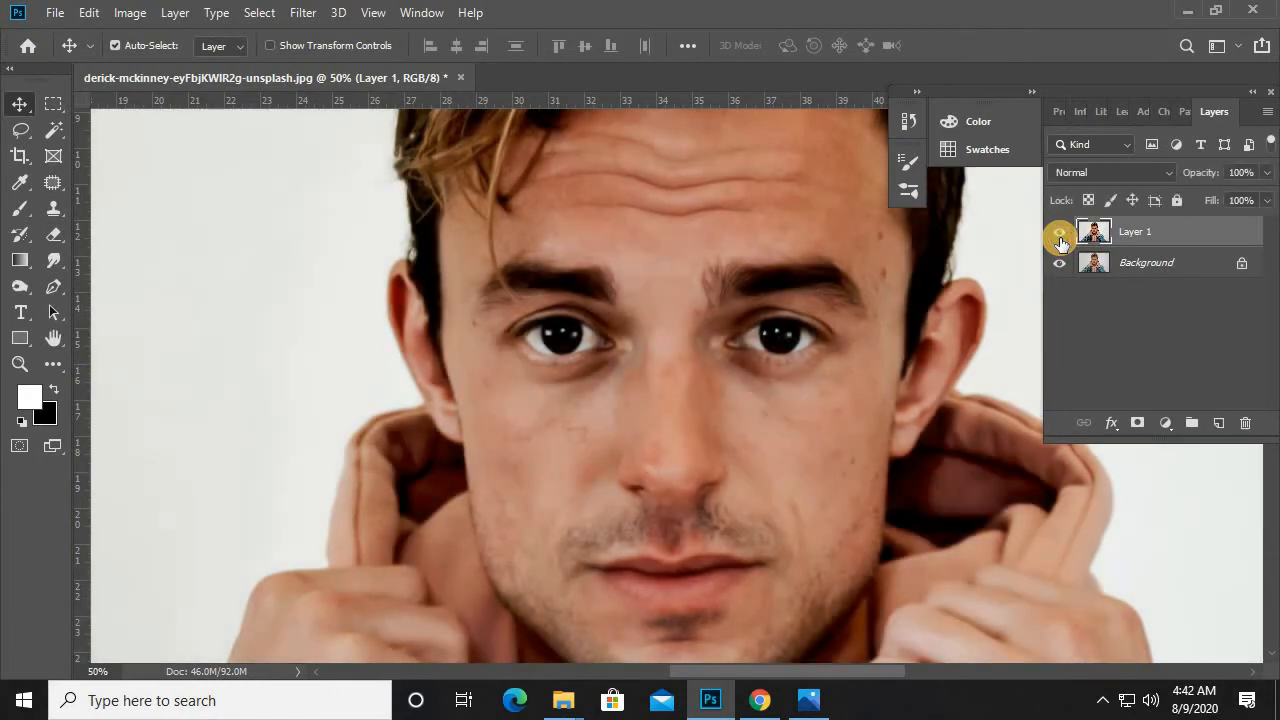
{"action": "left_click", "coordinate": [1061, 241]}
{"action": "left_click", "coordinate": [1061, 241]}
{"action": "left_click", "coordinate": [1061, 241]}
{"action": "left_click", "coordinate": [1061, 241]}
{"action": "key", "text": "ctrl+minus"}
{"action": "key", "text": "ctrl+minus"}
{"action": "key", "text": "ctrl+minus"}
{"action": "key", "text": "ctrl+minus"}
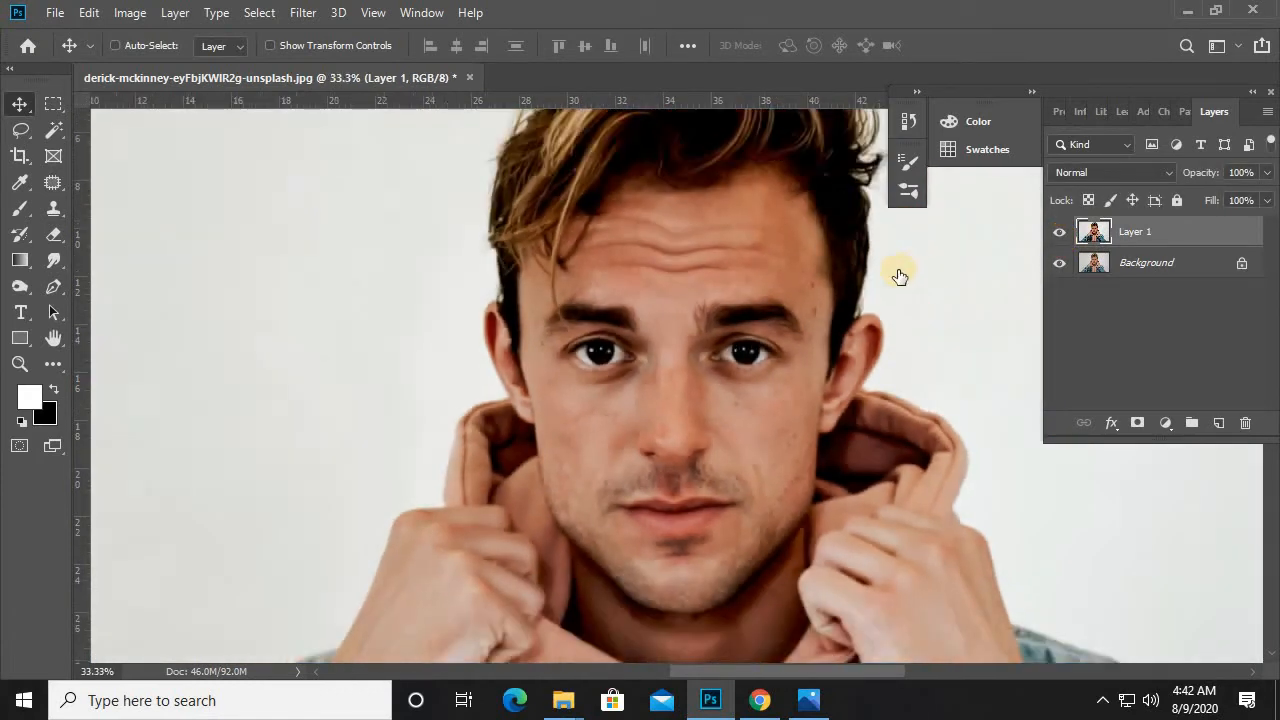
{"action": "key", "text": "ctrl+plus"}
Open the Surface Blur filter for Layer 1 and zoom its preview out to 17% so the face is in view.
{"action": "left_click", "coordinate": [303, 14]}
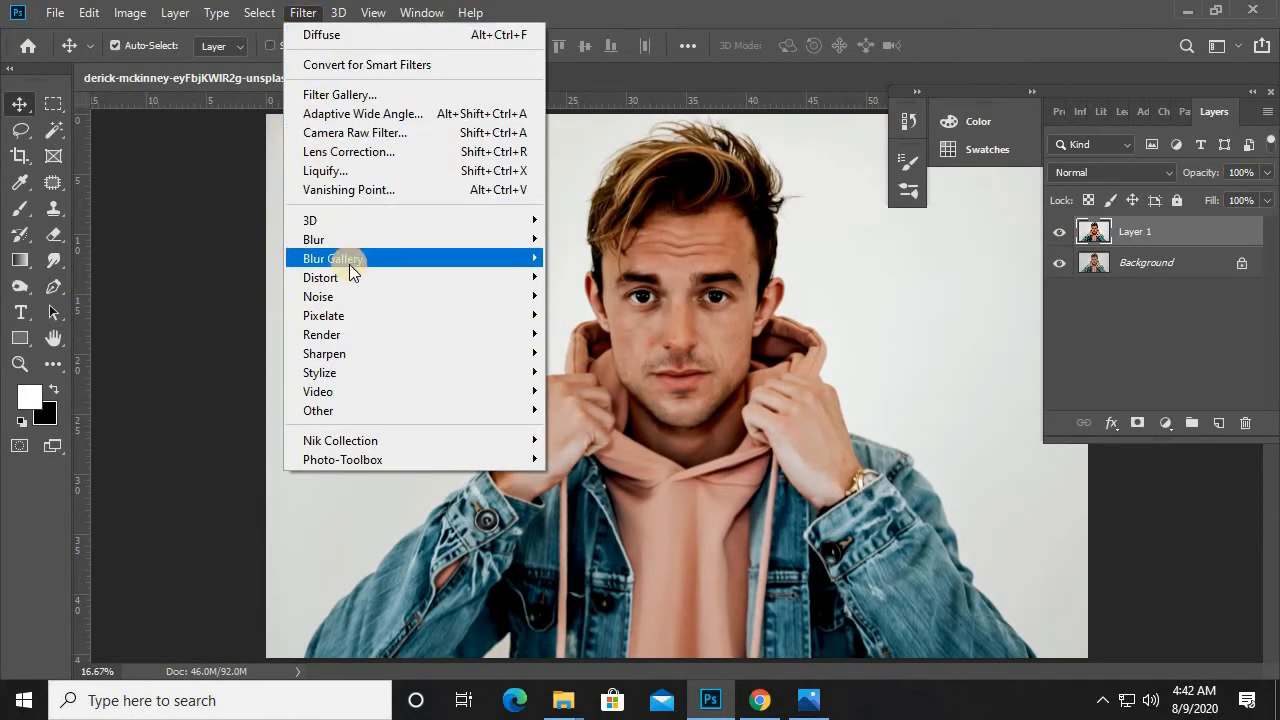
{"action": "mouse_move", "coordinate": [347, 242]}
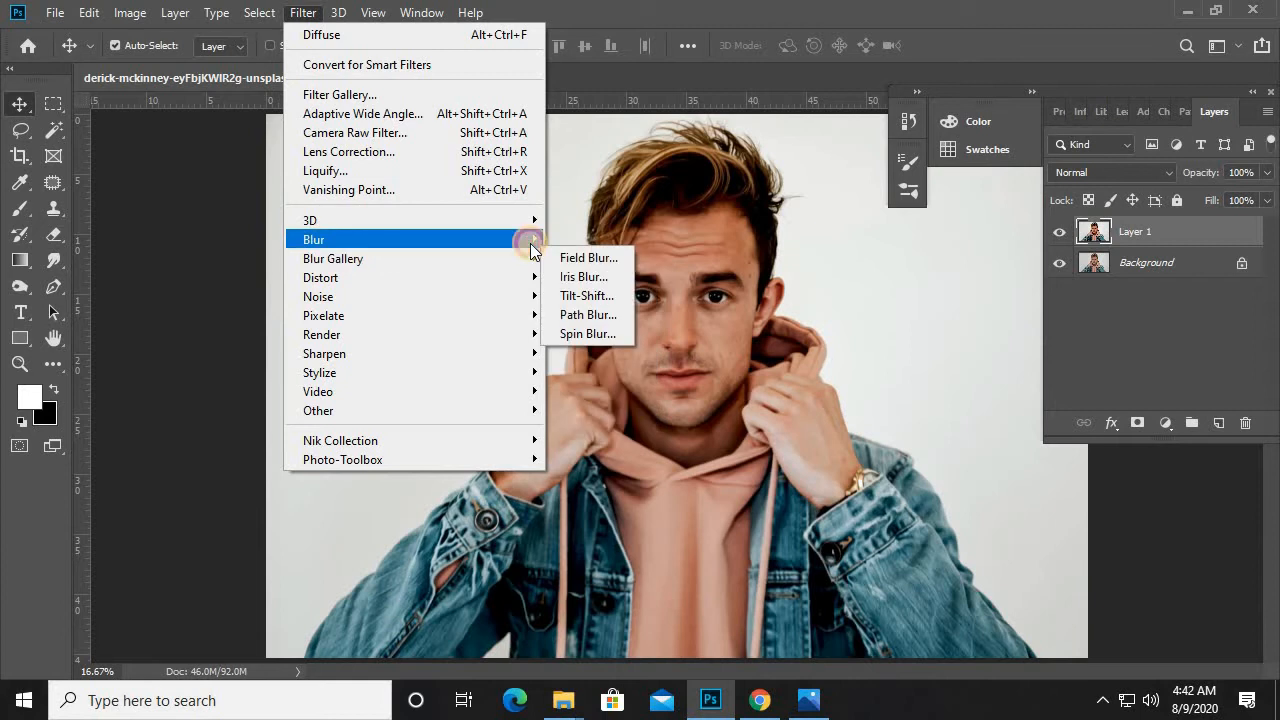
{"action": "left_click", "coordinate": [592, 428]}
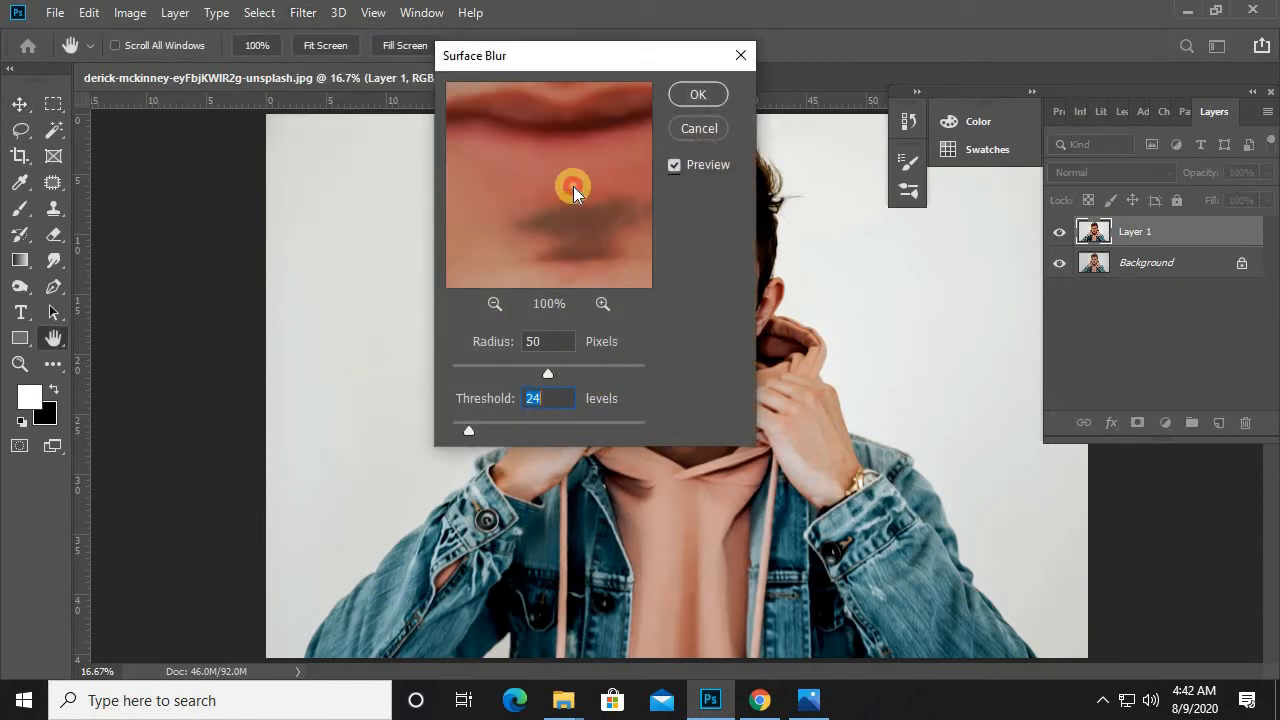
{"action": "left_click_drag", "start_coordinate": [571, 186], "coordinate": [589, 209]}
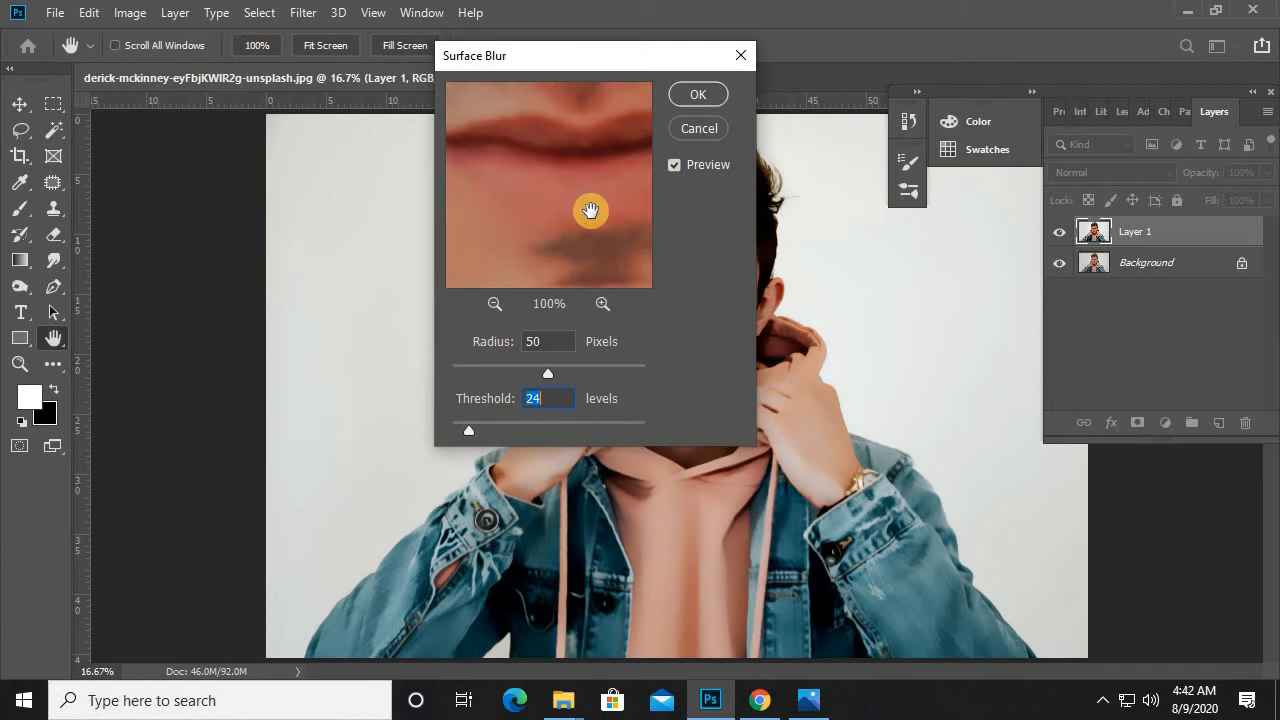
{"action": "key", "text": "ctrl+minus"}
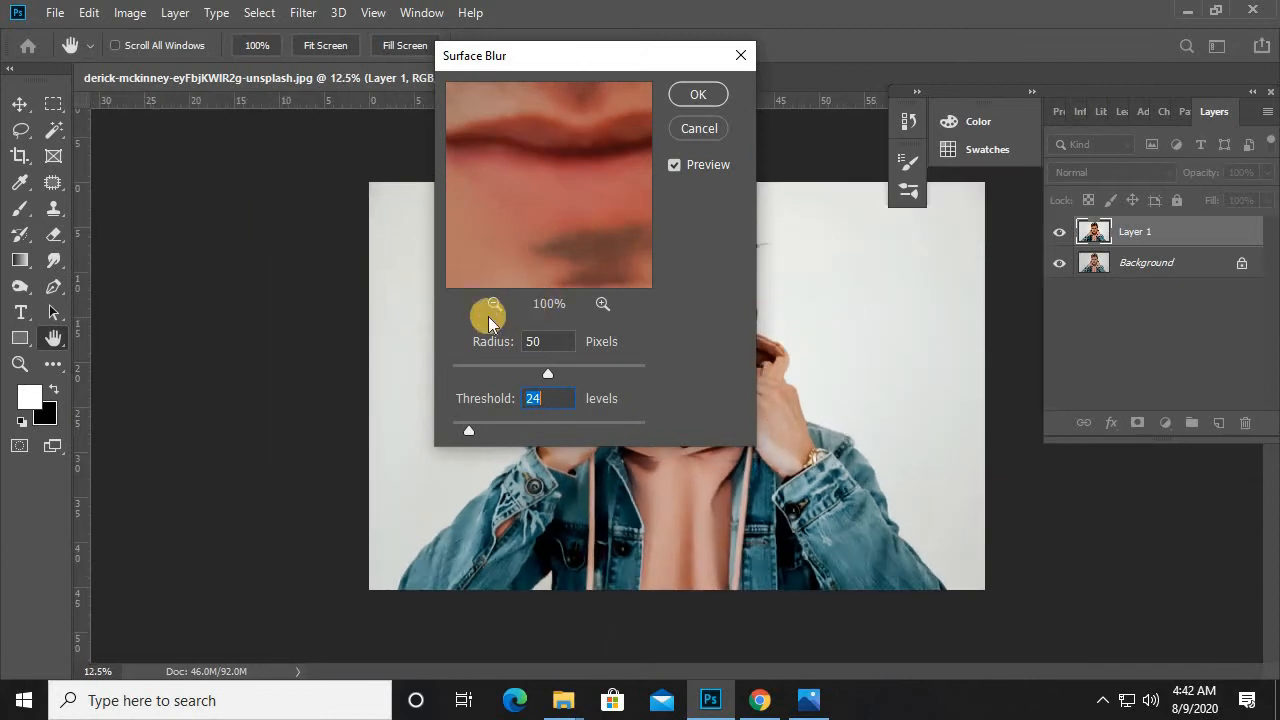
{"action": "key", "text": "ctrl+minus"}
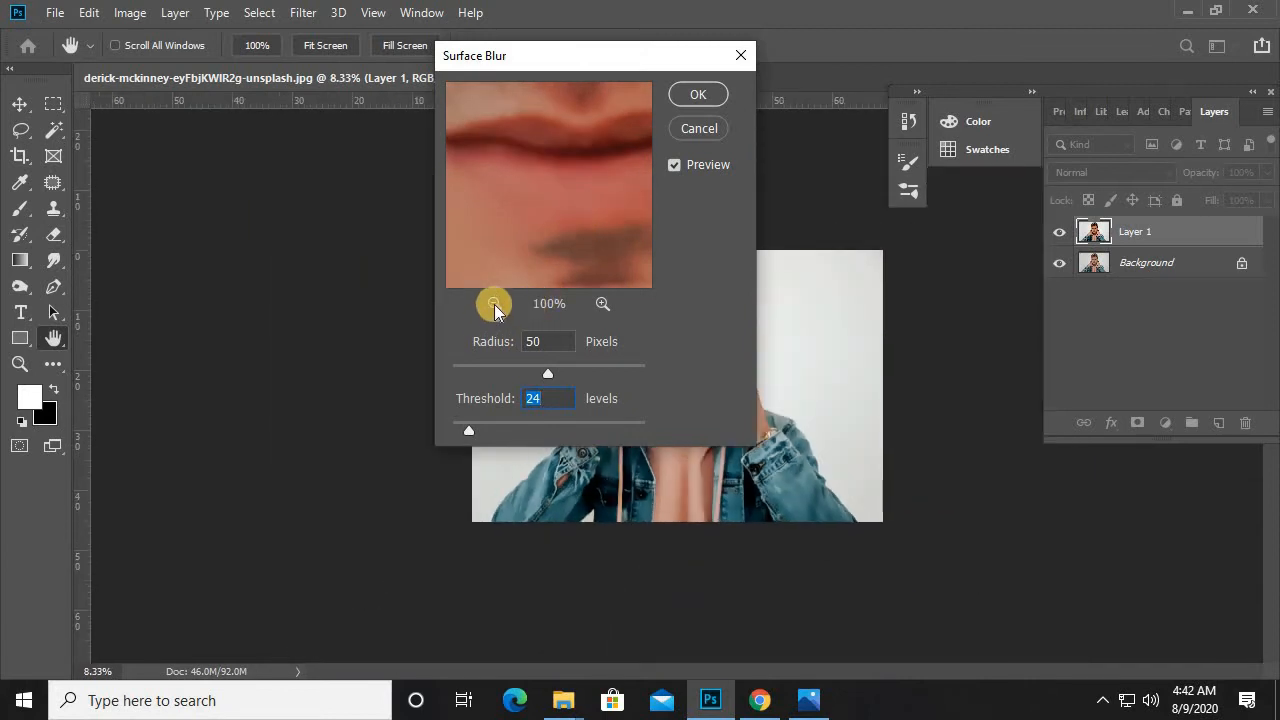
{"action": "left_click", "coordinate": [493, 304]}
{"action": "left_click", "coordinate": [494, 304]}
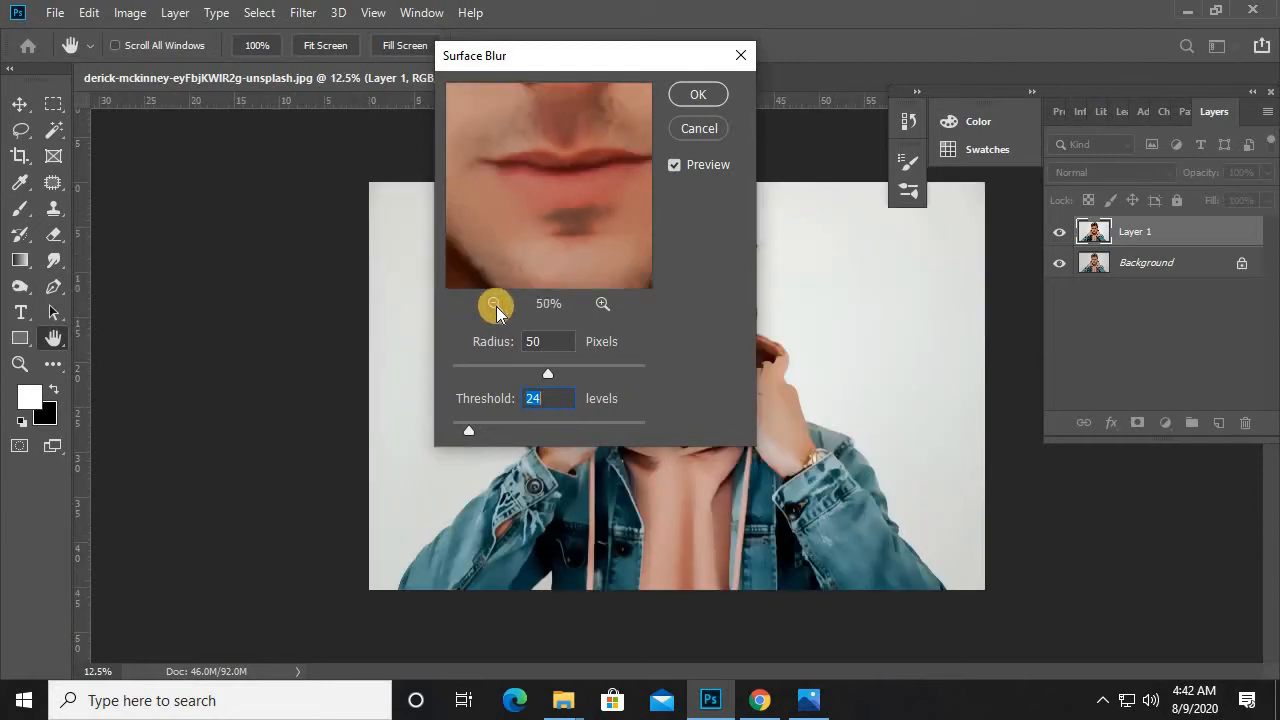
{"action": "left_click", "coordinate": [494, 304]}
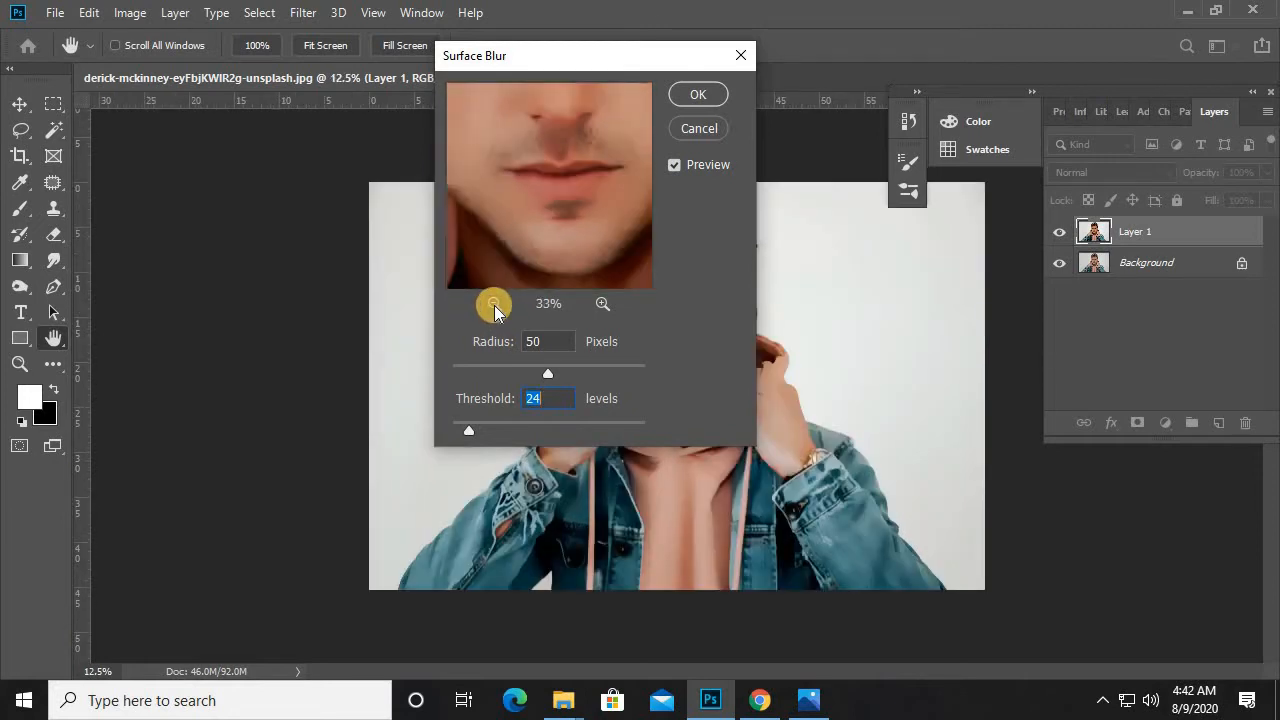
{"action": "left_click", "coordinate": [494, 304]}
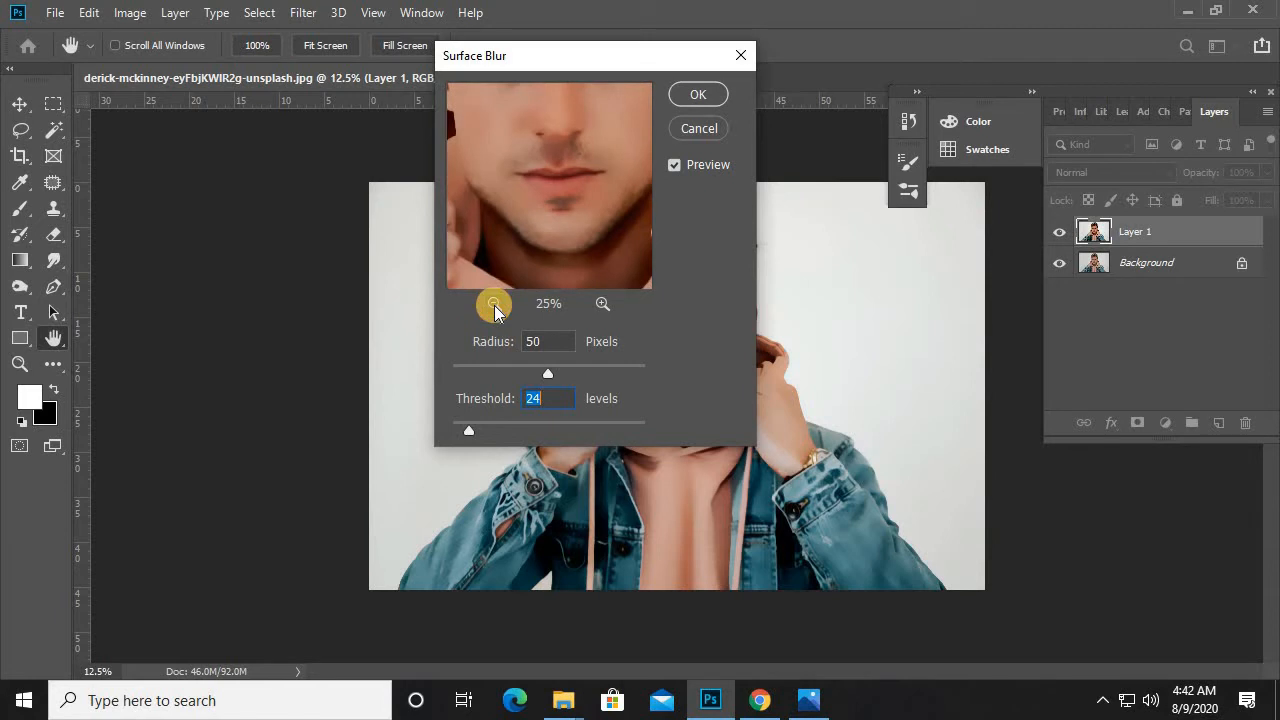
{"action": "left_click", "coordinate": [494, 304]}
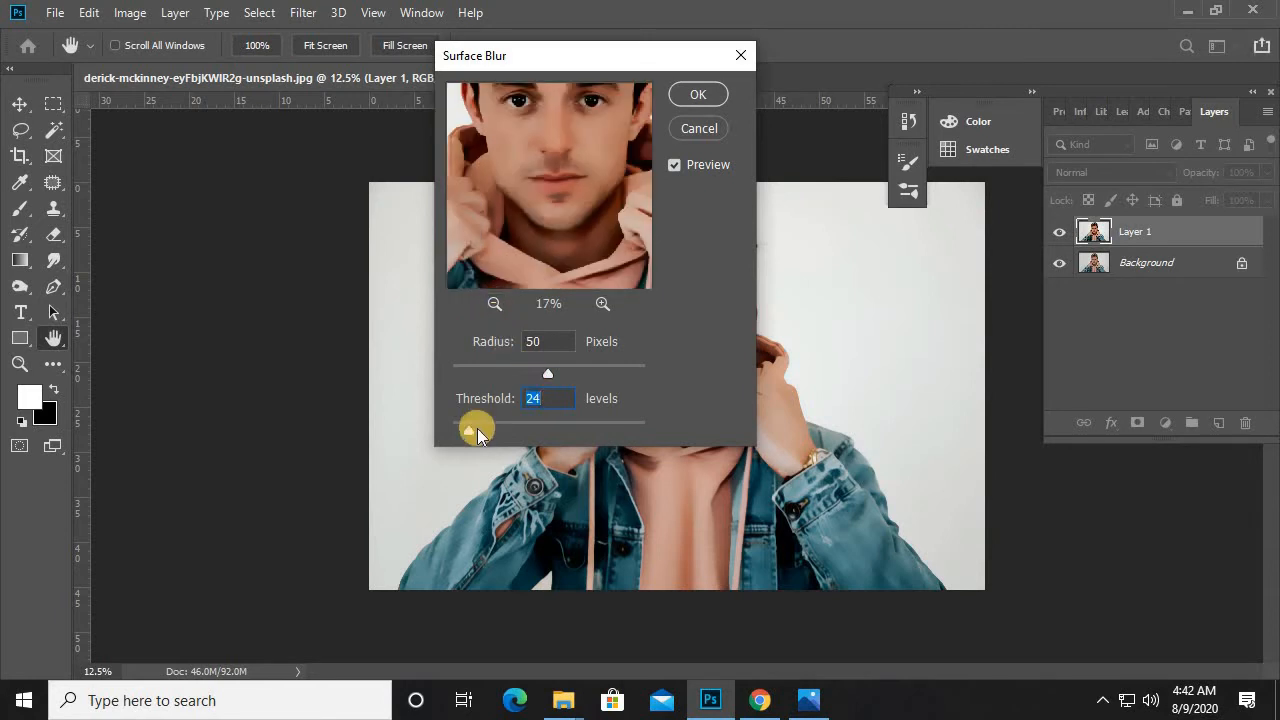
Apply Surface Blur to Layer 1 with a radius of 29 pixels and a threshold of 10 levels.
{"action": "mouse_move", "coordinate": [469, 430]}
{"action": "left_mouse_down"}
{"action": "mouse_move", "coordinate": [429, 434]}
{"action": "mouse_move", "coordinate": [466, 434]}
{"action": "left_mouse_up"}
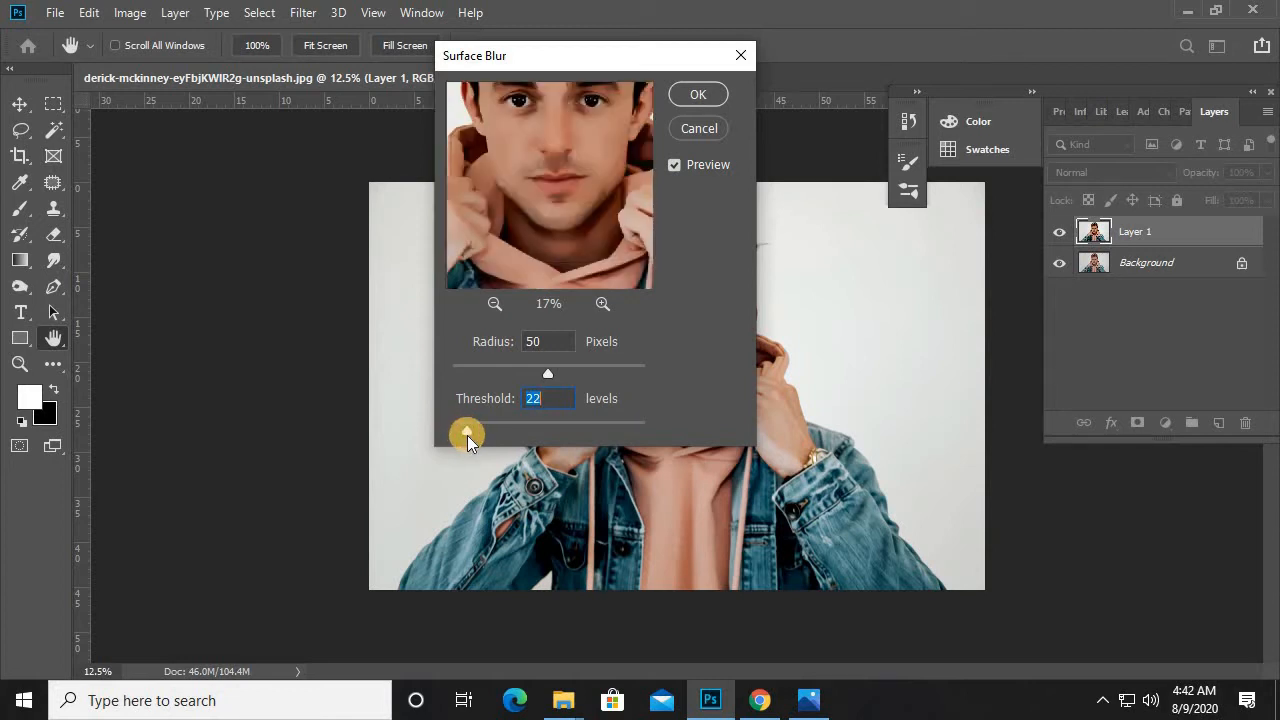
{"action": "left_click", "coordinate": [525, 370]}
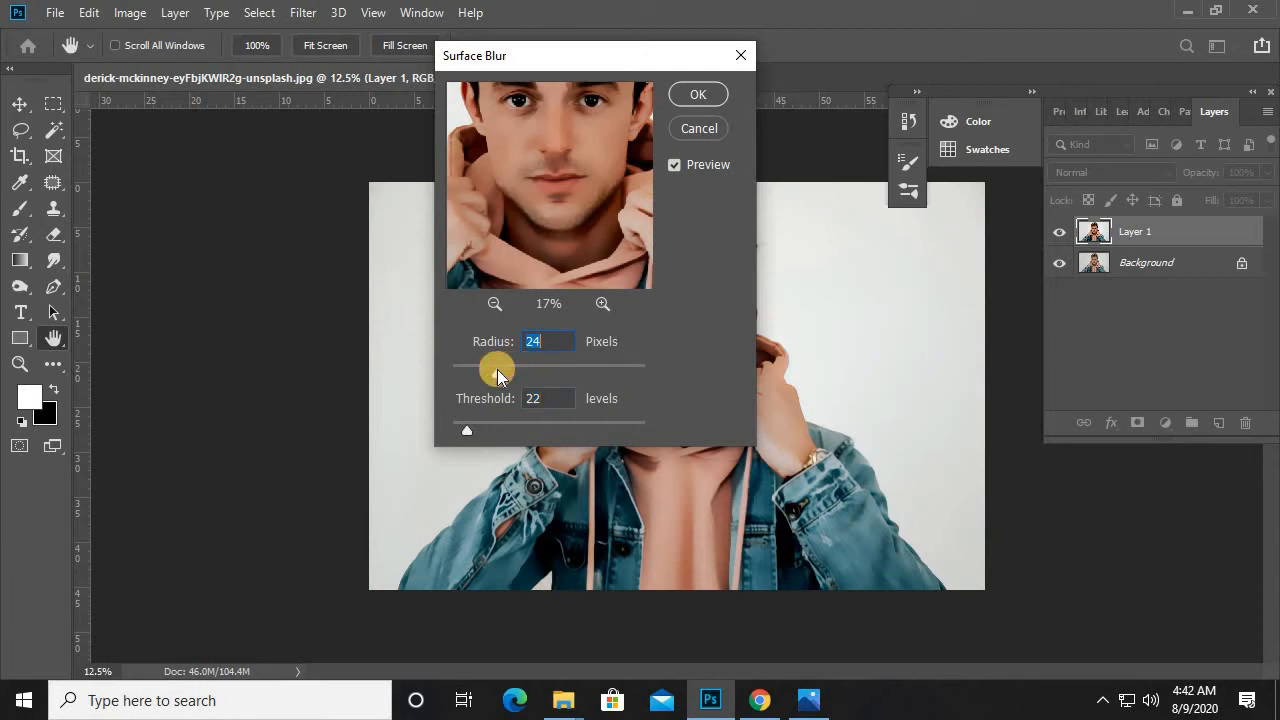
{"action": "left_click", "coordinate": [488, 373]}
{"action": "left_click_drag", "start_coordinate": [470, 432], "coordinate": [458, 432]}
{"action": "left_click_drag", "start_coordinate": [620, 109], "coordinate": [621, 156]}
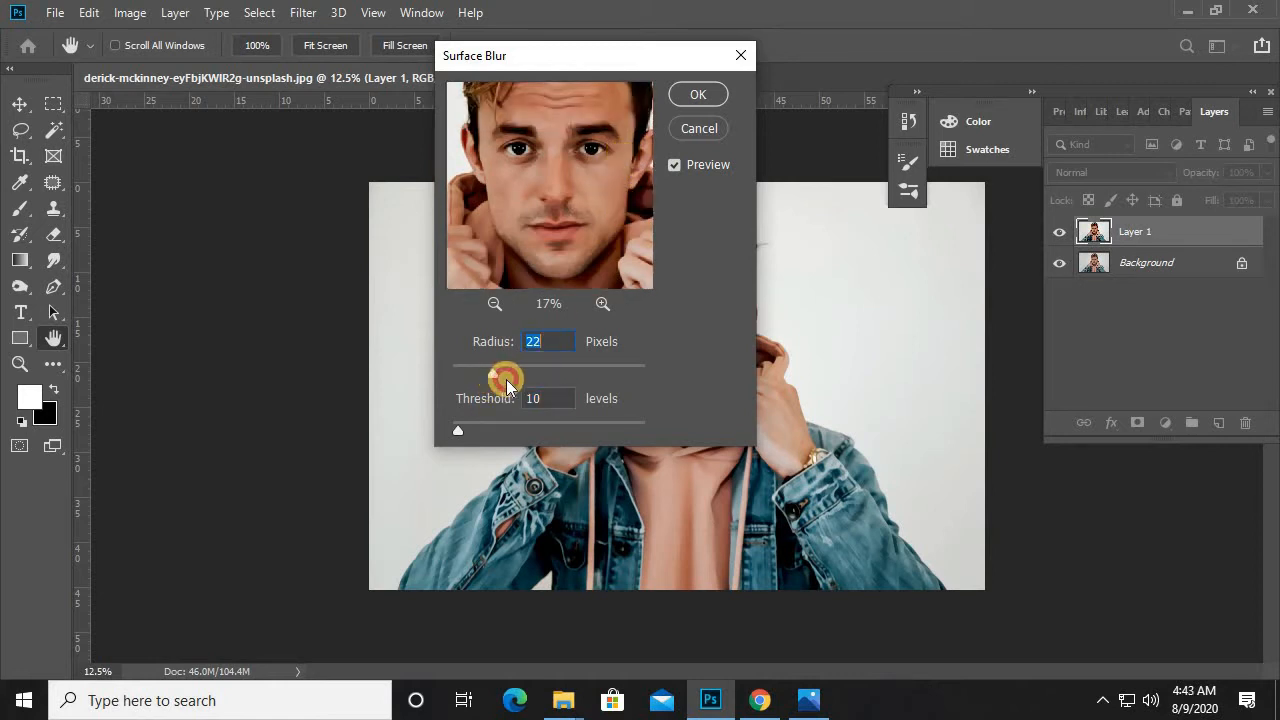
{"action": "left_click", "coordinate": [506, 370]}
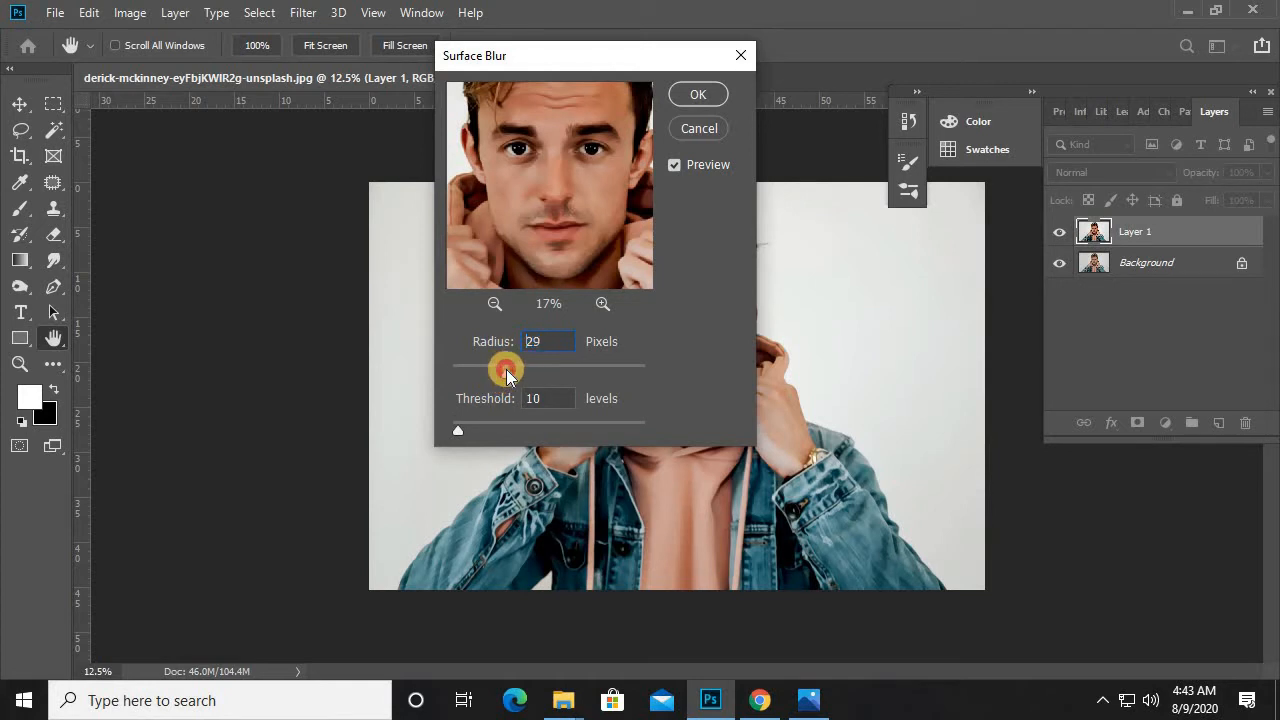
{"action": "left_click", "coordinate": [697, 95]}
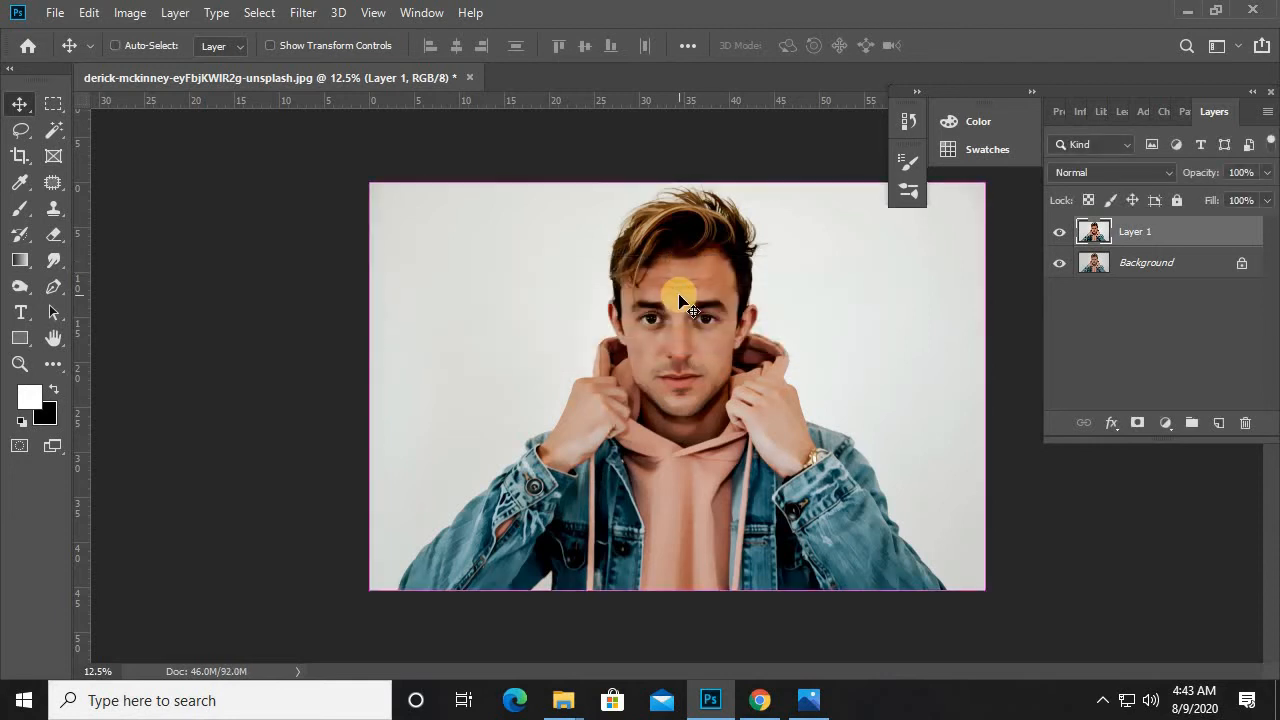
Inspect the blurred skin up close, comparing it with the original by toggling the visibility of Layer 1.
{"action": "key", "text": "ctrl+plus"}
{"action": "key", "text": "ctrl+plus"}
{"action": "key", "text": "ctrl+plus"}
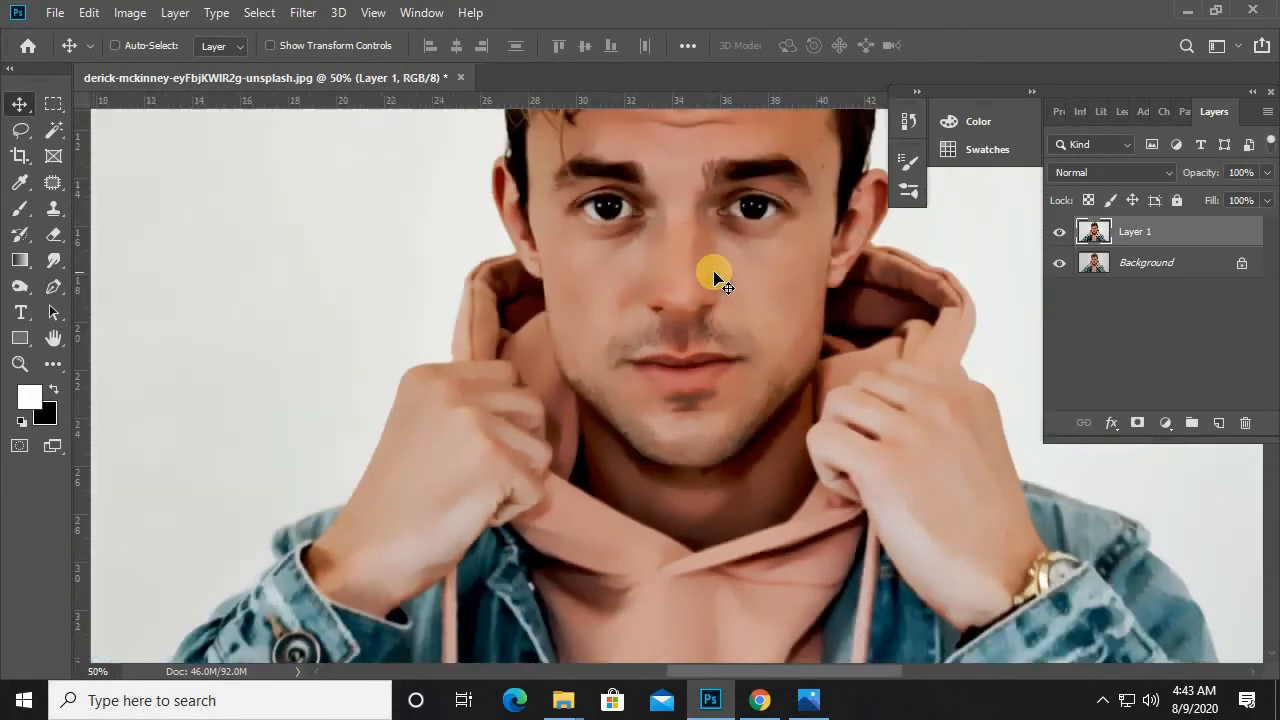
{"action": "left_click", "coordinate": [1059, 234]}
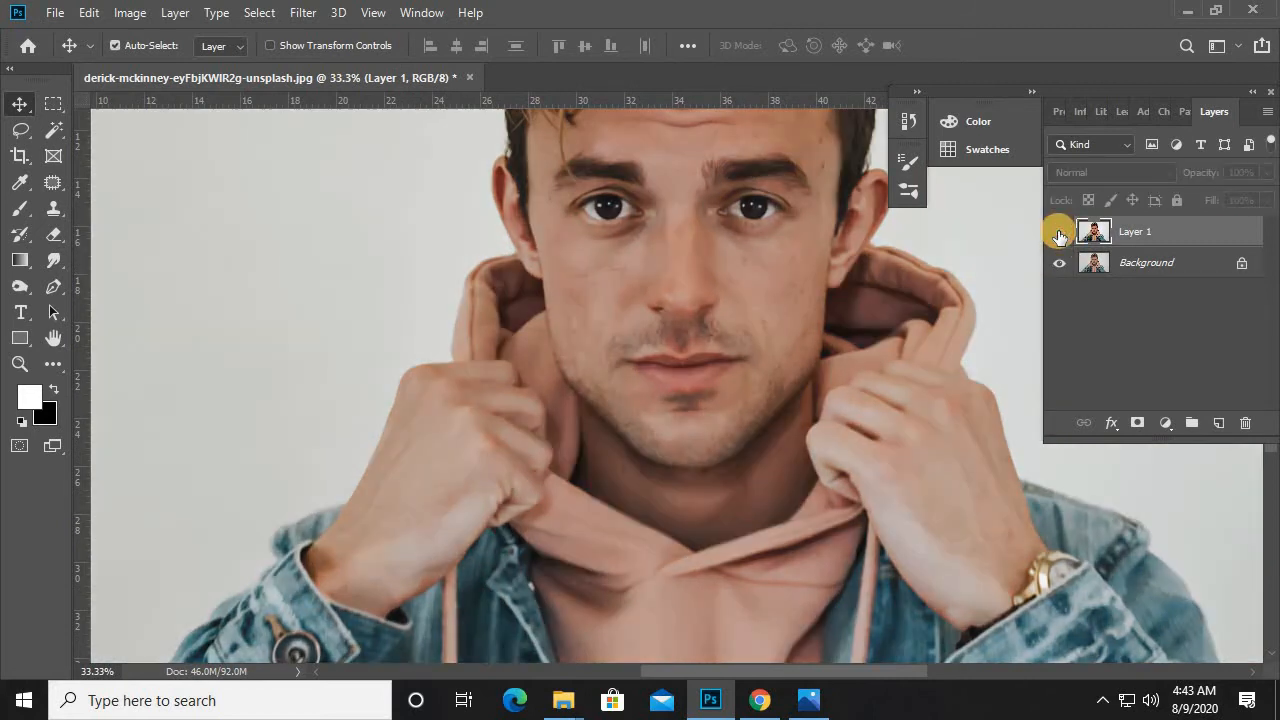
{"action": "left_click", "coordinate": [1059, 234]}
{"action": "left_click", "coordinate": [1059, 232]}
{"action": "left_click", "coordinate": [1059, 232]}
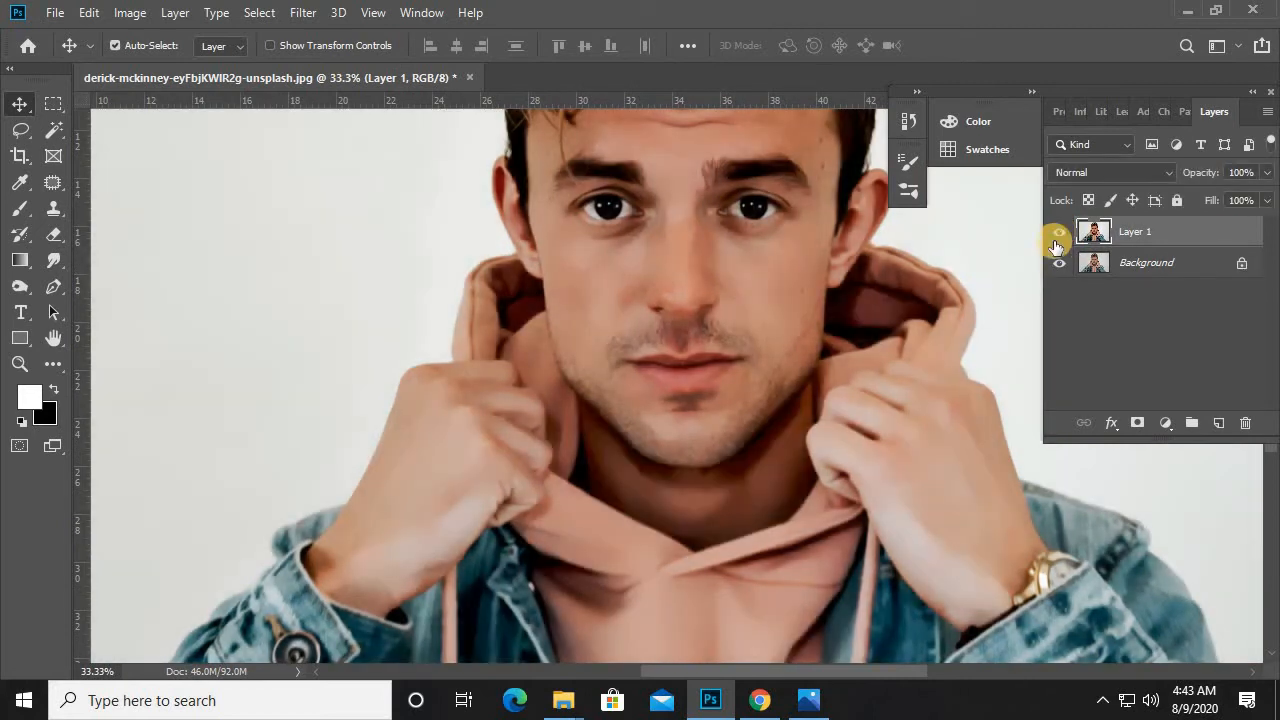
{"action": "key", "text": "ctrl+minus"}
{"action": "key", "text": "ctrl+minus"}
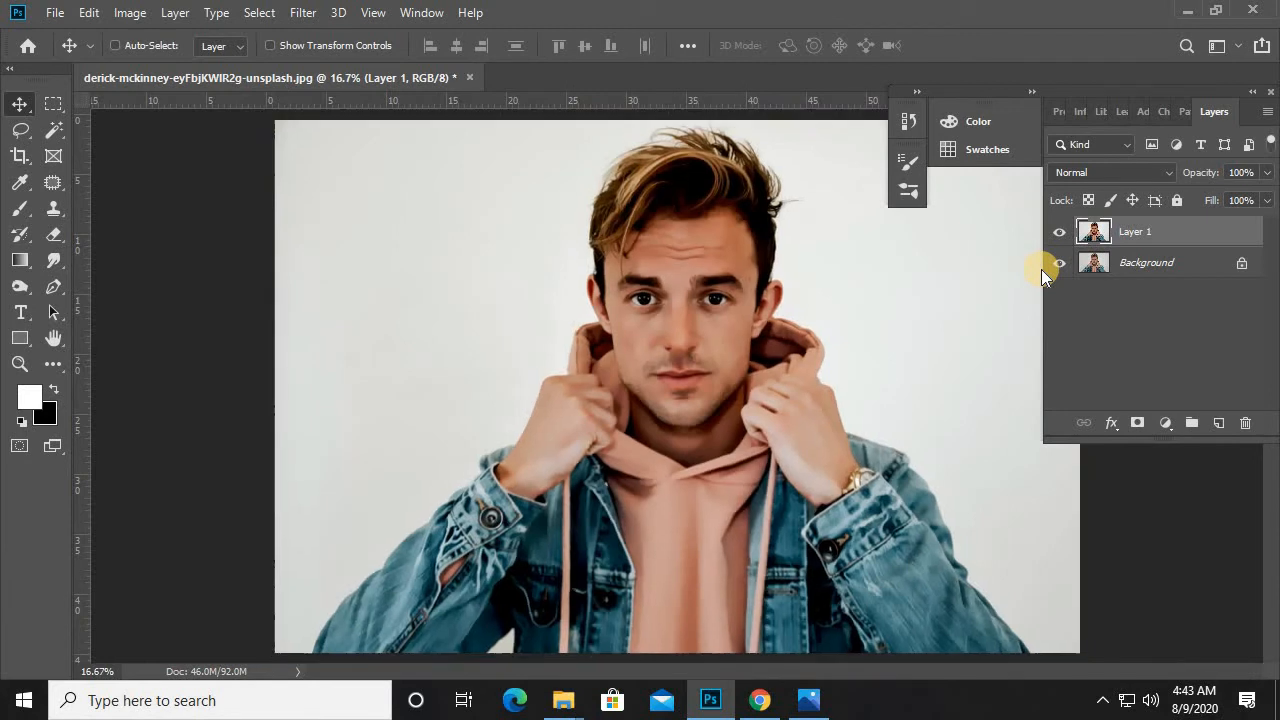
{"action": "key", "text": "ctrl+minus"}
{"action": "key", "text": "ctrl+plus"}
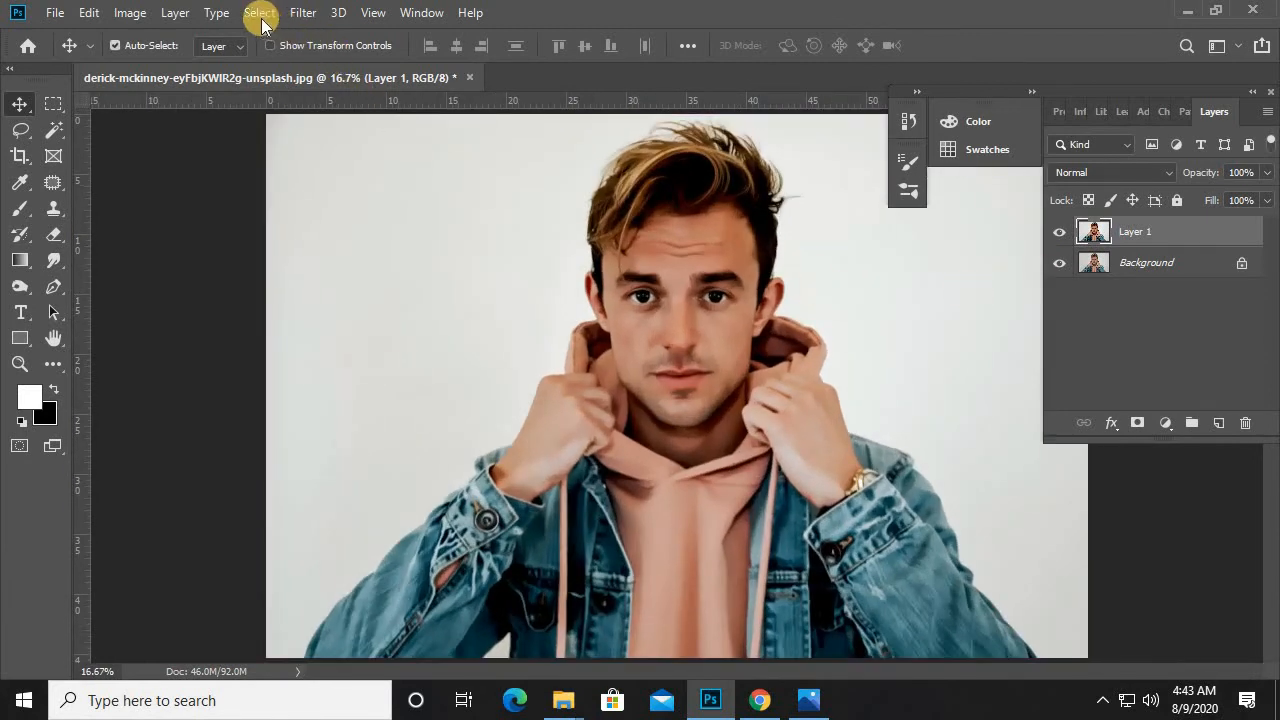
Sharpen Layer 1 with Unsharp Mask at an amount of 99%, a radius of 8.3 pixels and a threshold of 0.
{"action": "left_click", "coordinate": [297, 14]}
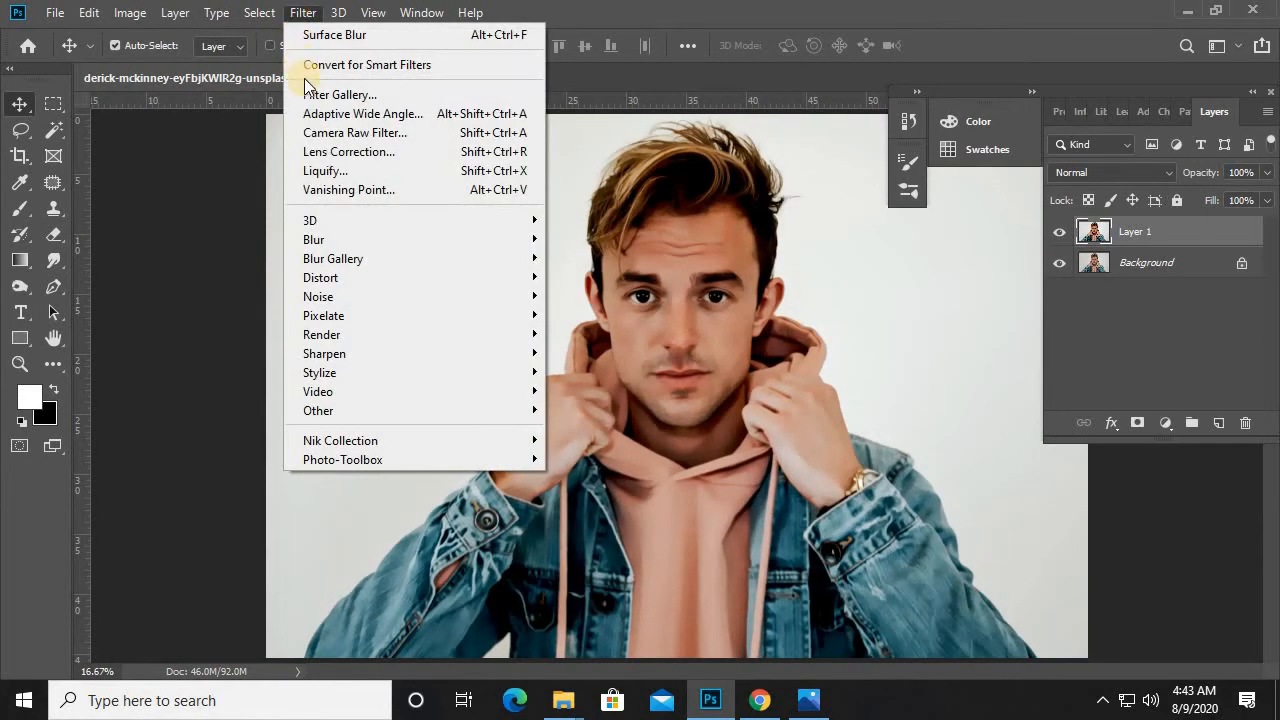
{"action": "mouse_move", "coordinate": [372, 375]}
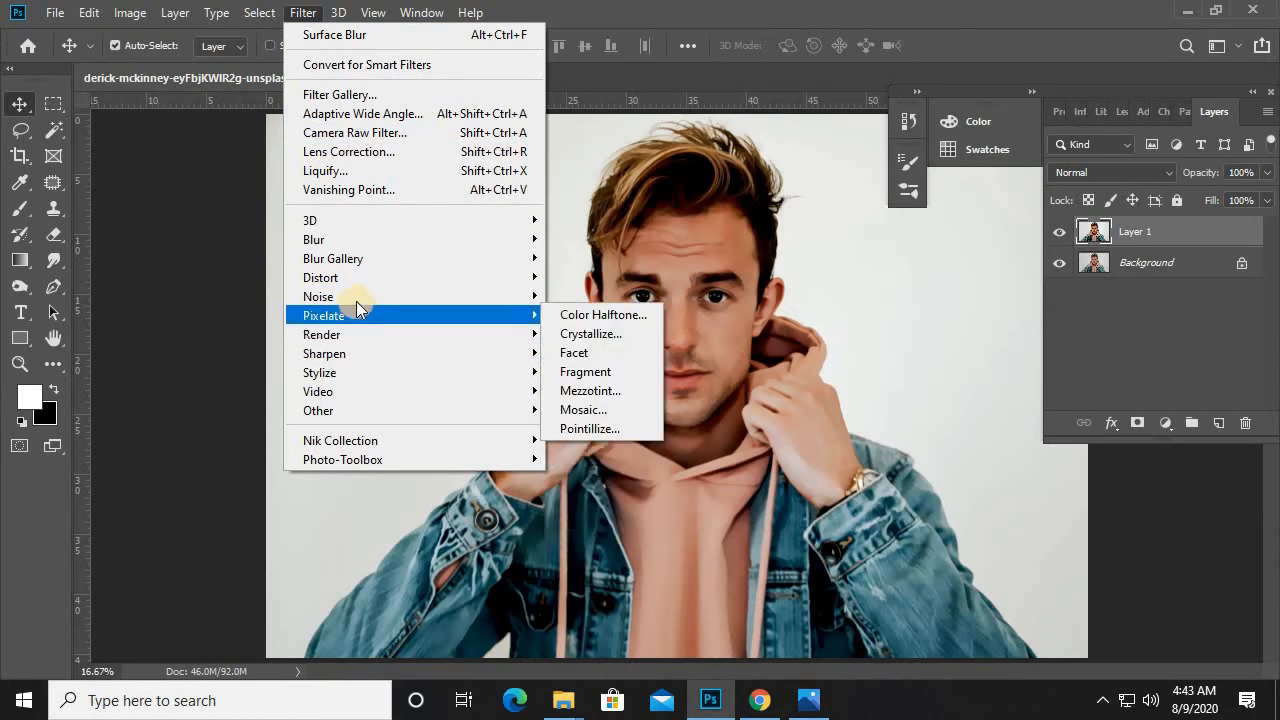
{"action": "left_click", "coordinate": [378, 348]}
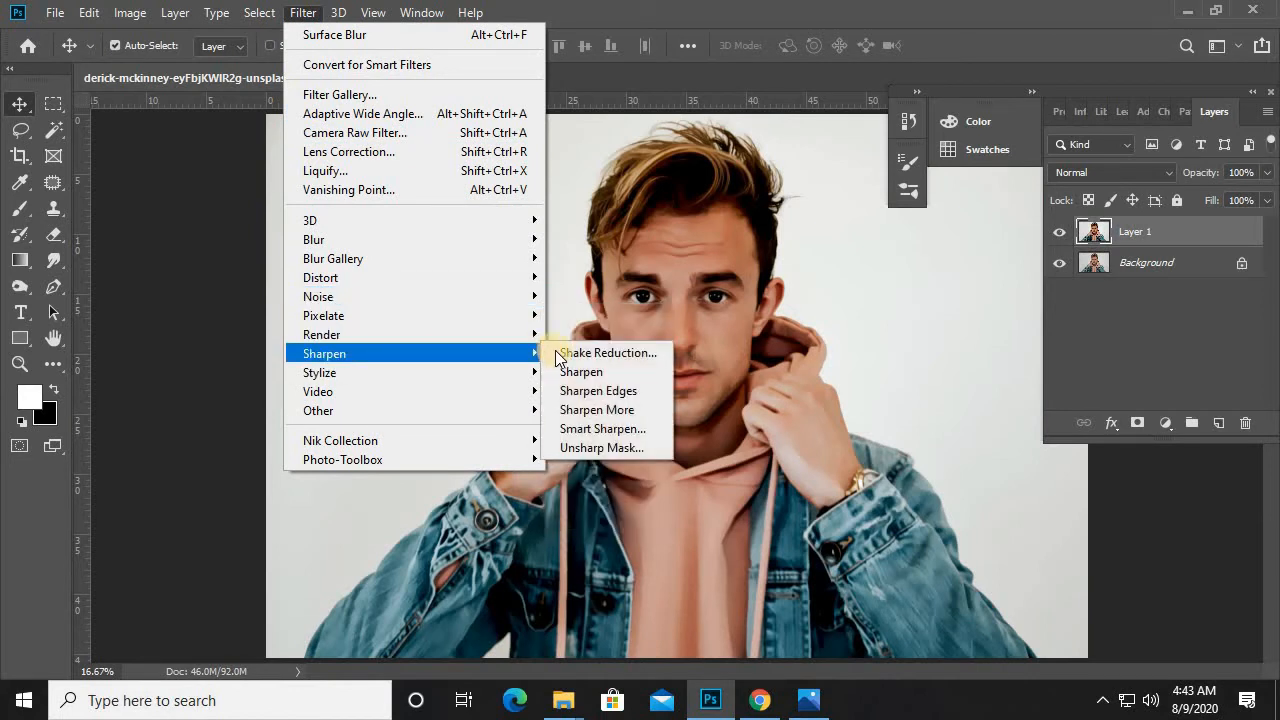
{"action": "left_click", "coordinate": [571, 446]}
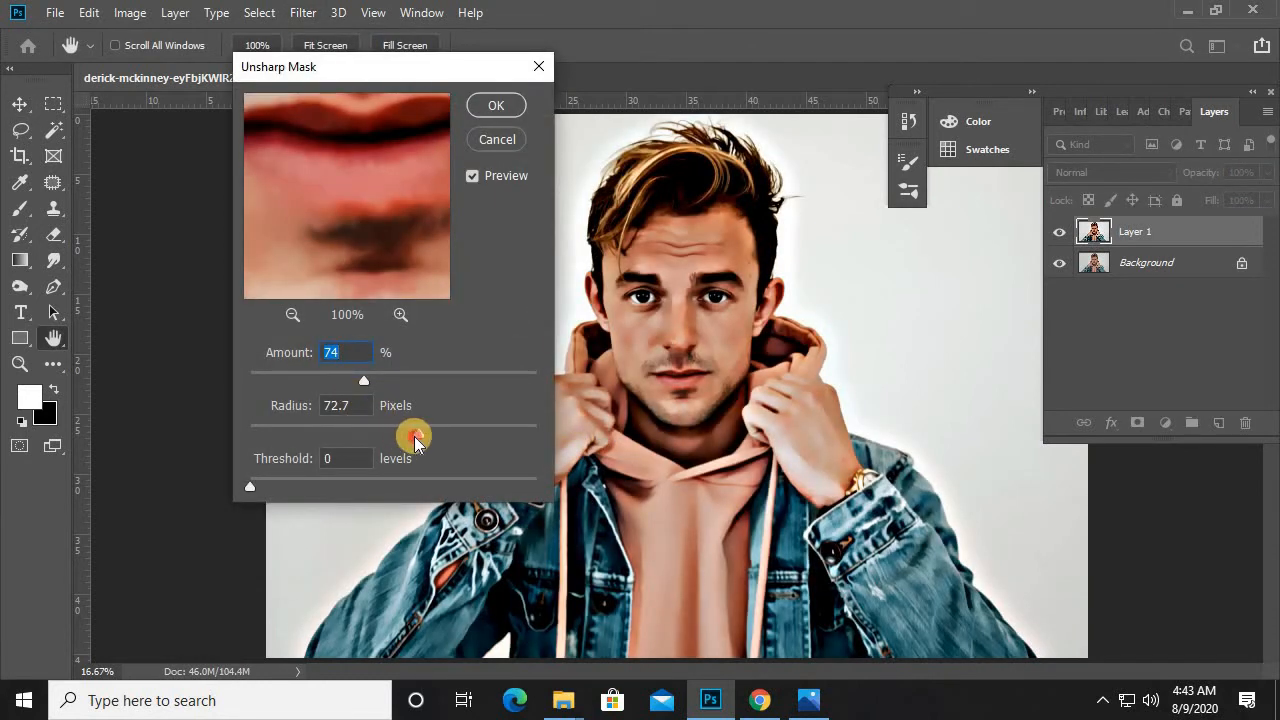
{"action": "left_click", "coordinate": [402, 437]}
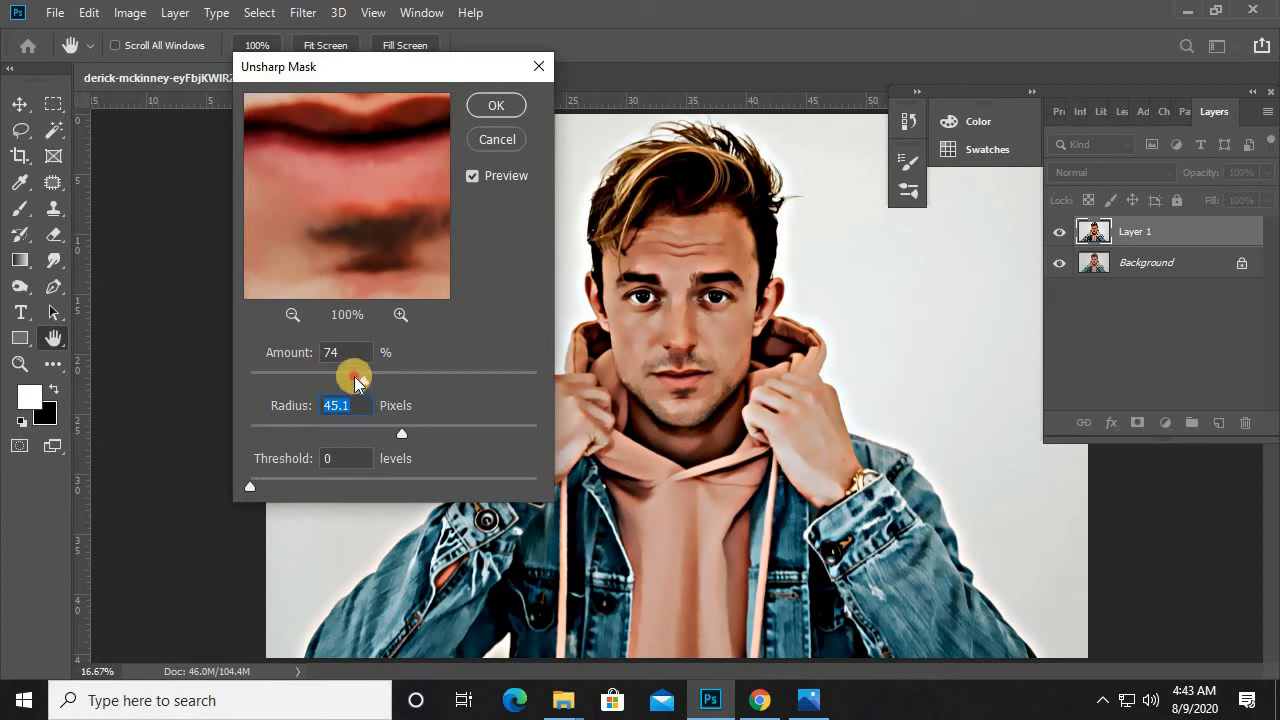
{"action": "mouse_move", "coordinate": [357, 383]}
{"action": "left_mouse_down"}
{"action": "mouse_move", "coordinate": [321, 378]}
{"action": "mouse_move", "coordinate": [426, 378]}
{"action": "mouse_move", "coordinate": [365, 378]}
{"action": "mouse_move", "coordinate": [396, 380]}
{"action": "mouse_move", "coordinate": [380, 382]}
{"action": "left_mouse_up"}
{"action": "left_click_drag", "start_coordinate": [401, 433], "coordinate": [315, 440]}
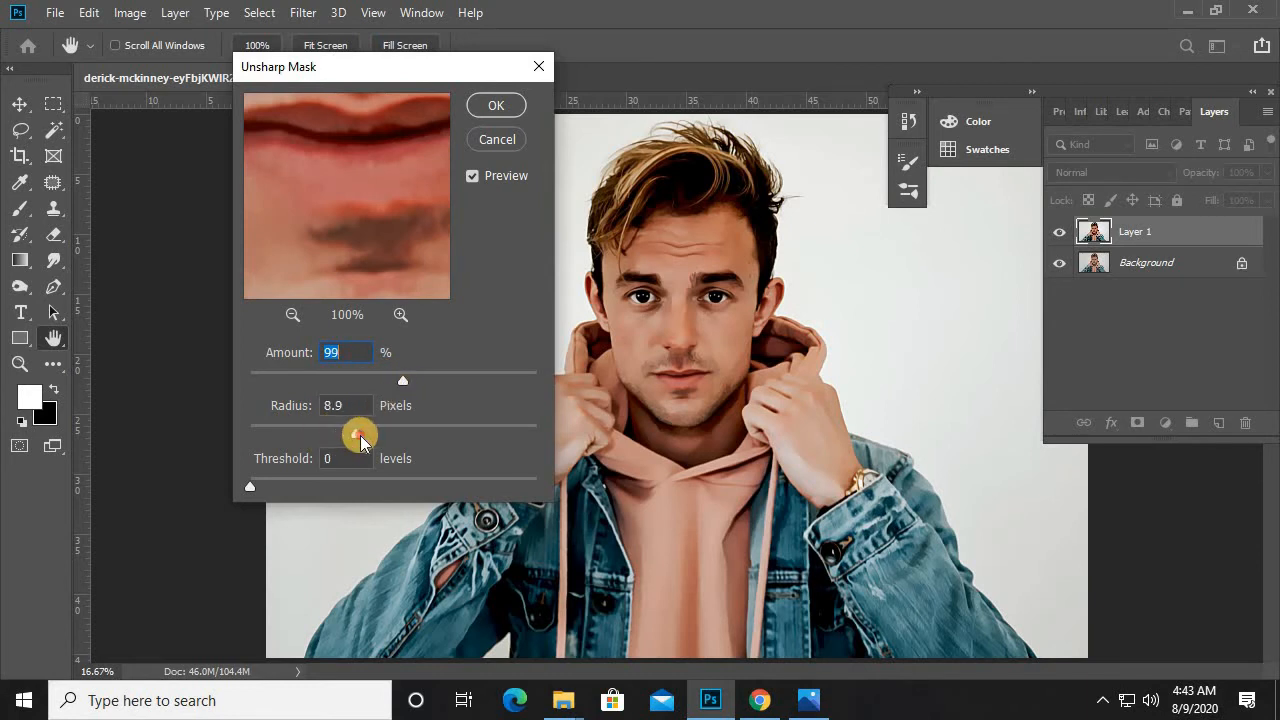
{"action": "left_click_drag", "start_coordinate": [360, 435], "coordinate": [361, 435]}
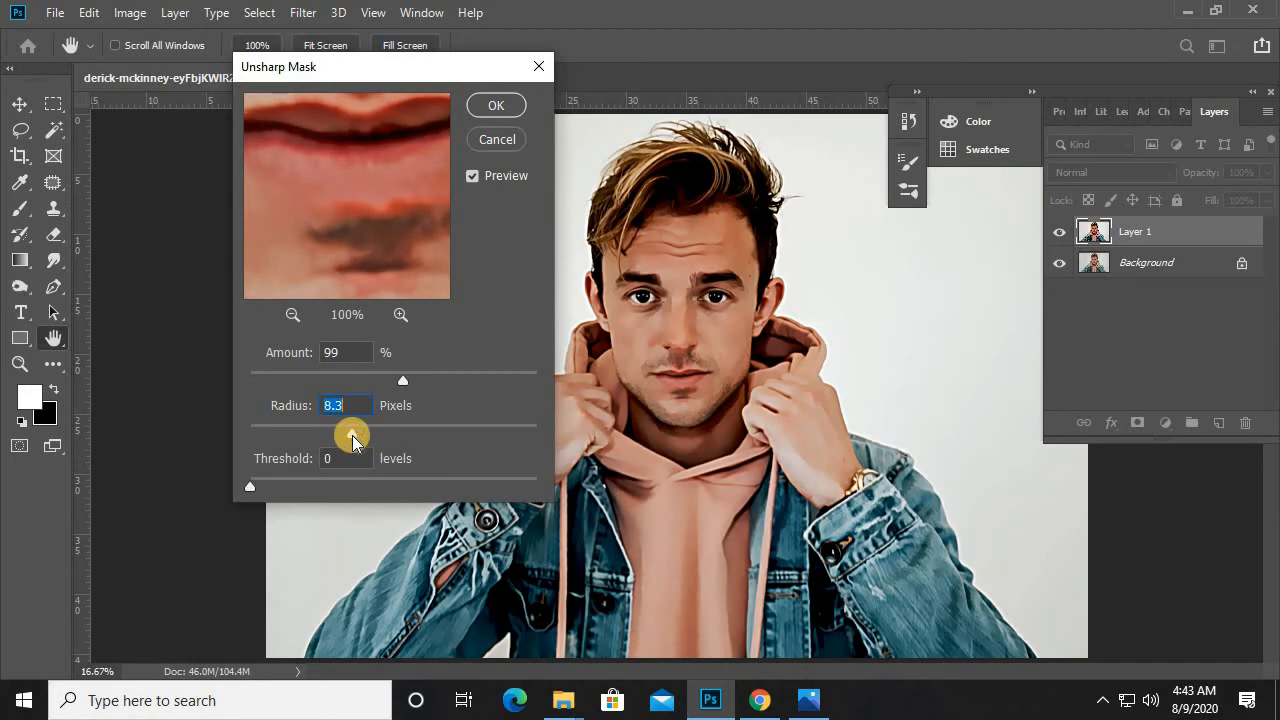
{"action": "left_click", "coordinate": [492, 105]}
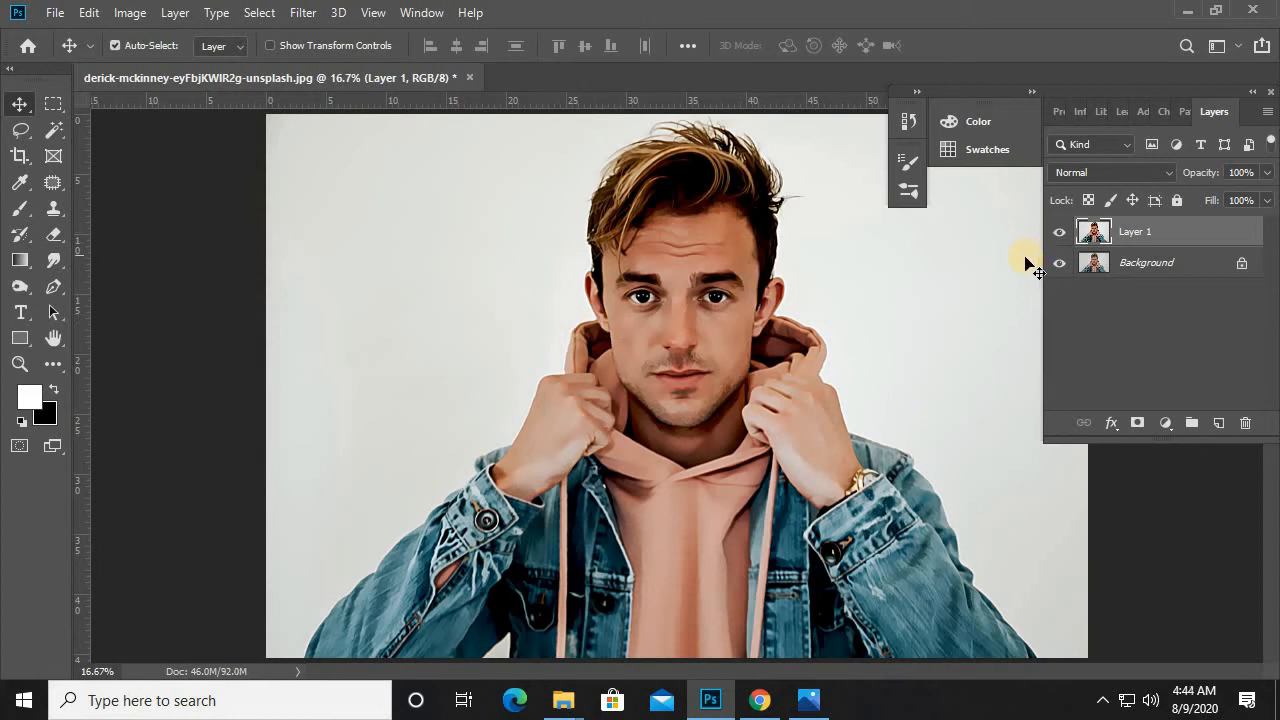
Compare the sharpened portrait with the original at full view by hiding and showing Layer 1.
{"action": "left_click", "coordinate": [1060, 232]}
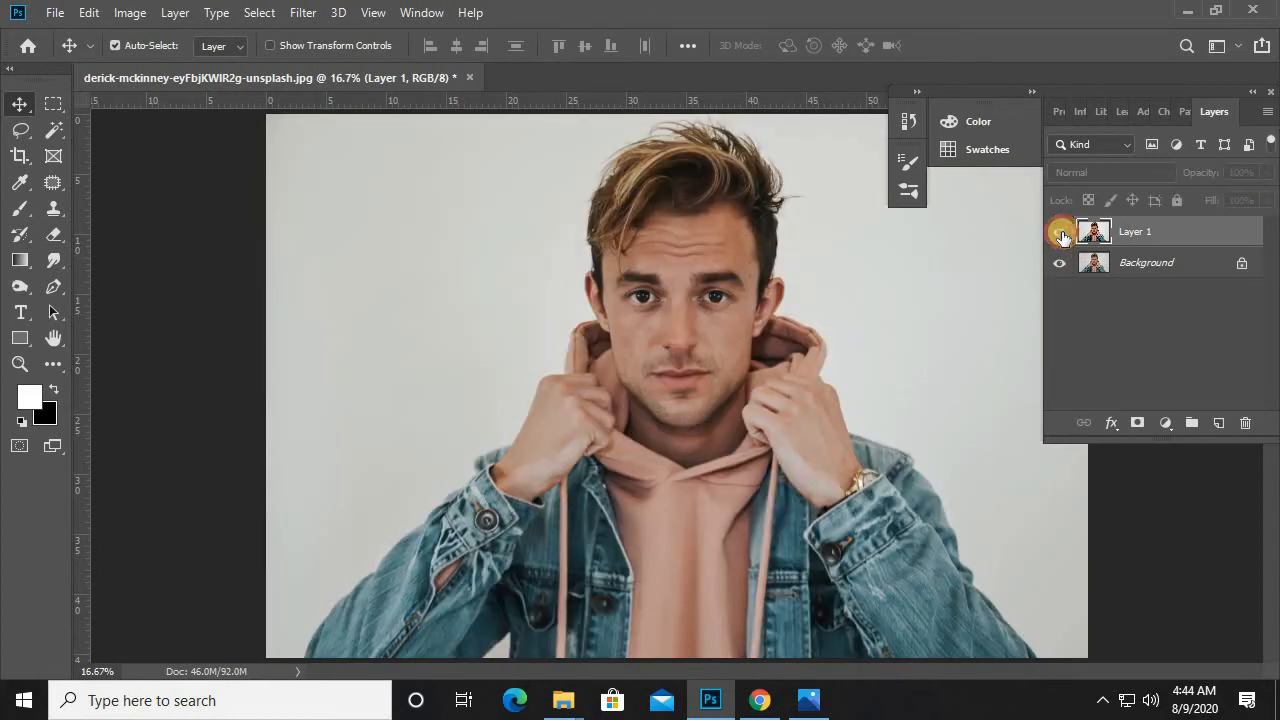
{"action": "left_click", "coordinate": [1060, 232]}
{"action": "left_click", "coordinate": [1060, 232]}
{"action": "left_click", "coordinate": [1060, 232]}
{"action": "left_click", "coordinate": [776, 194]}
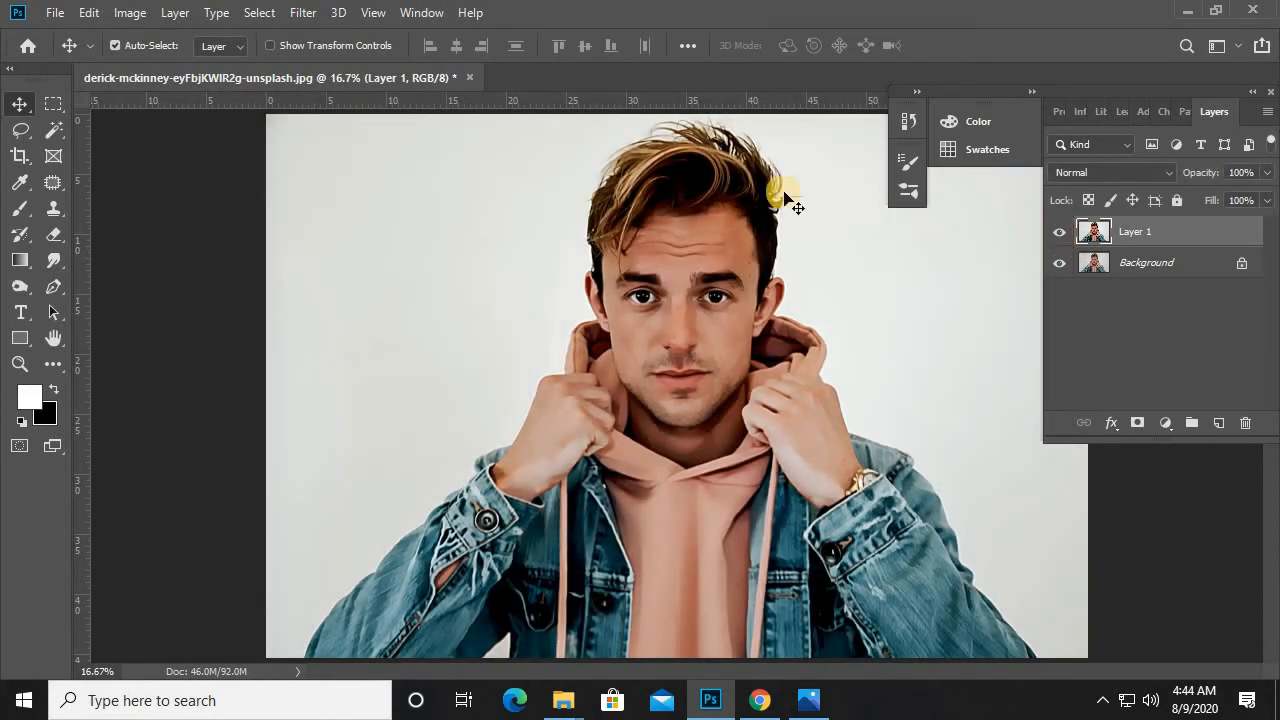
Apply Surface Blur to Layer 1 again with a slightly larger radius and a threshold of 10 levels.
{"action": "left_click", "coordinate": [291, 15]}
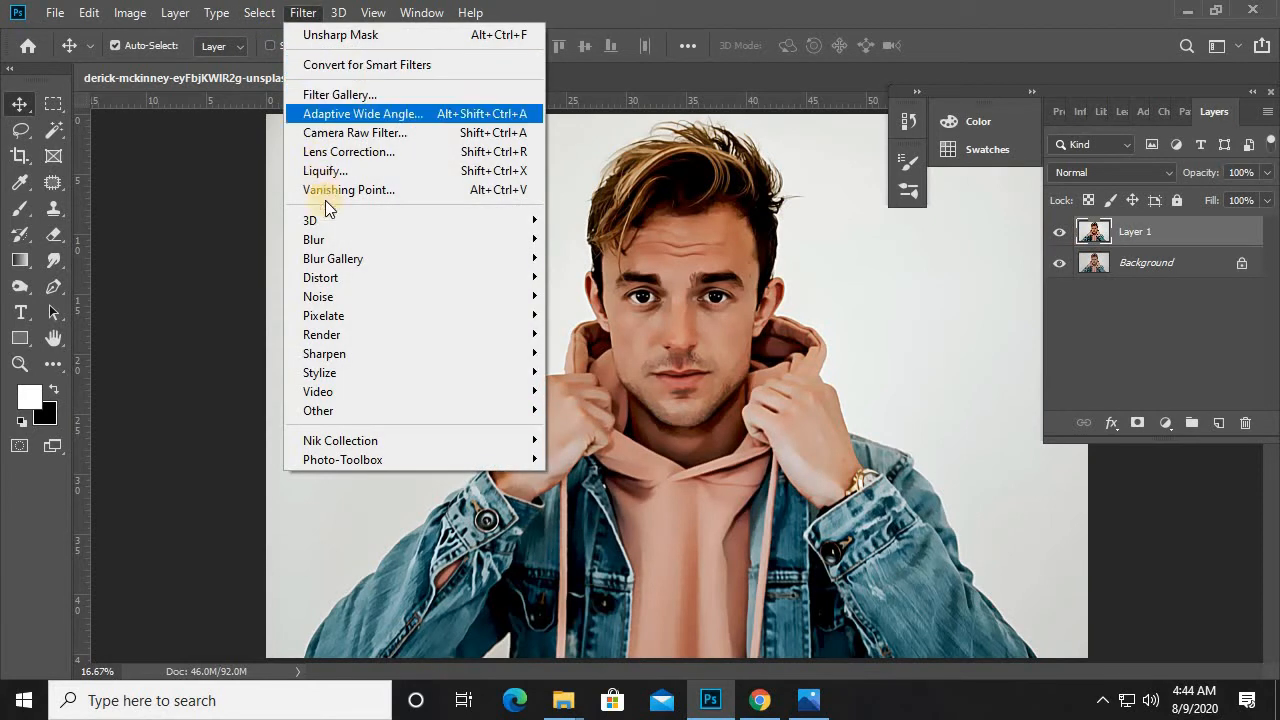
{"action": "mouse_move", "coordinate": [498, 239]}
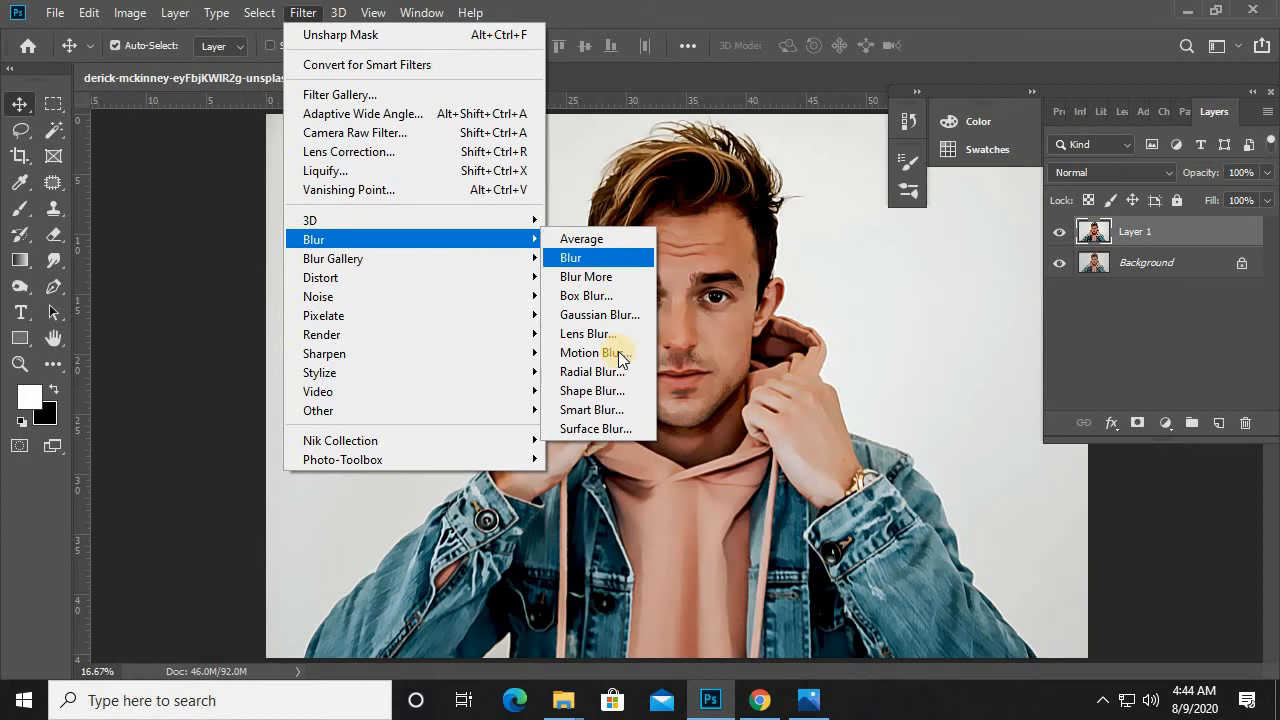
{"action": "left_click", "coordinate": [598, 428]}
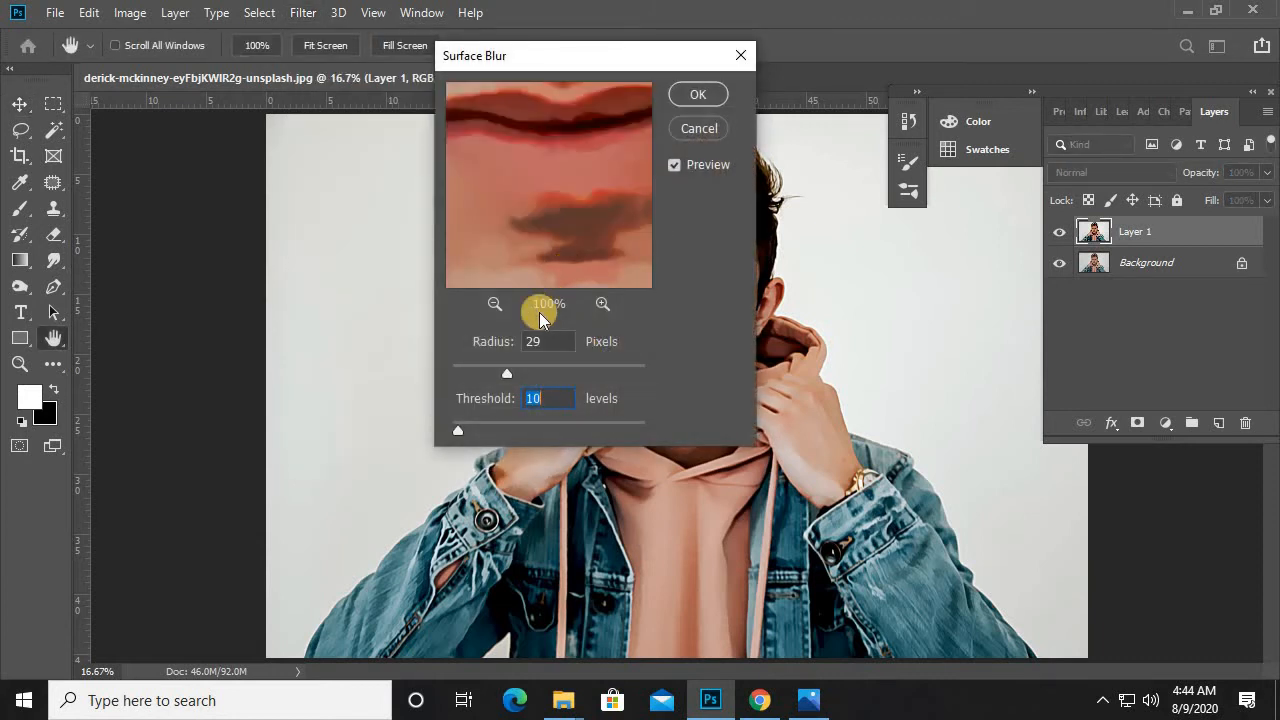
{"action": "left_click", "coordinate": [494, 304]}
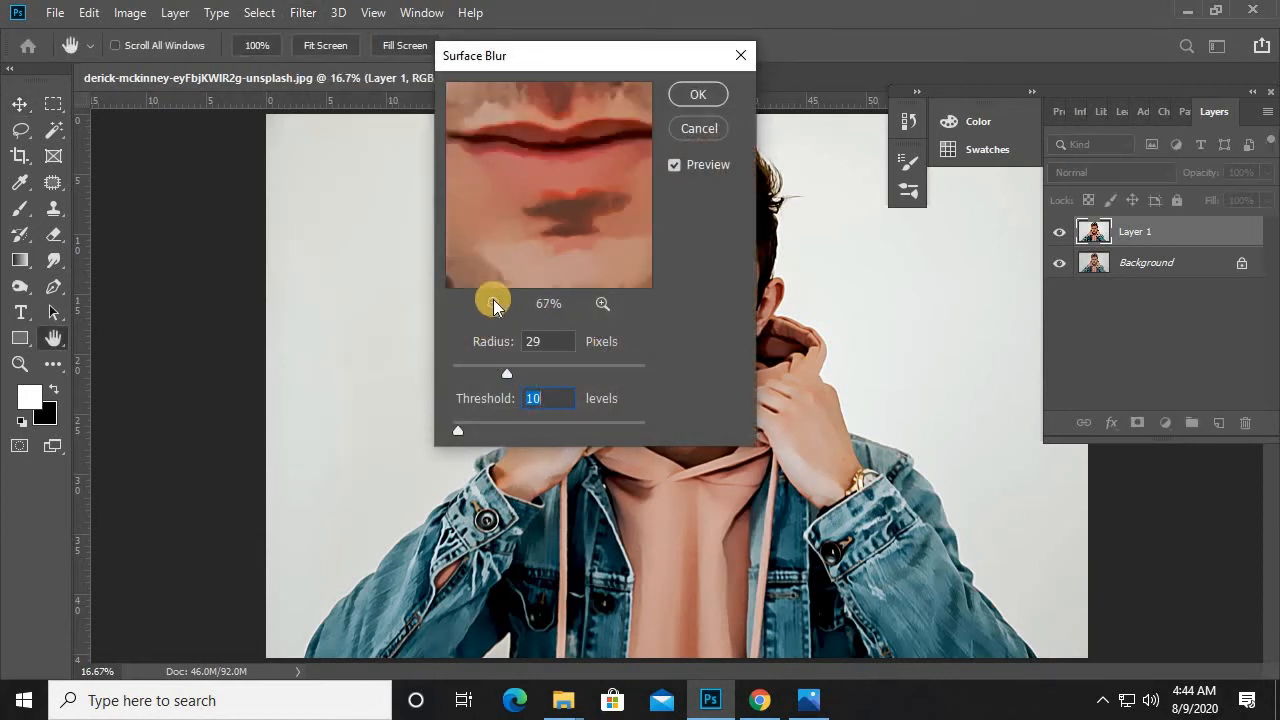
{"action": "left_click", "coordinate": [494, 304]}
{"action": "left_click", "coordinate": [494, 304]}
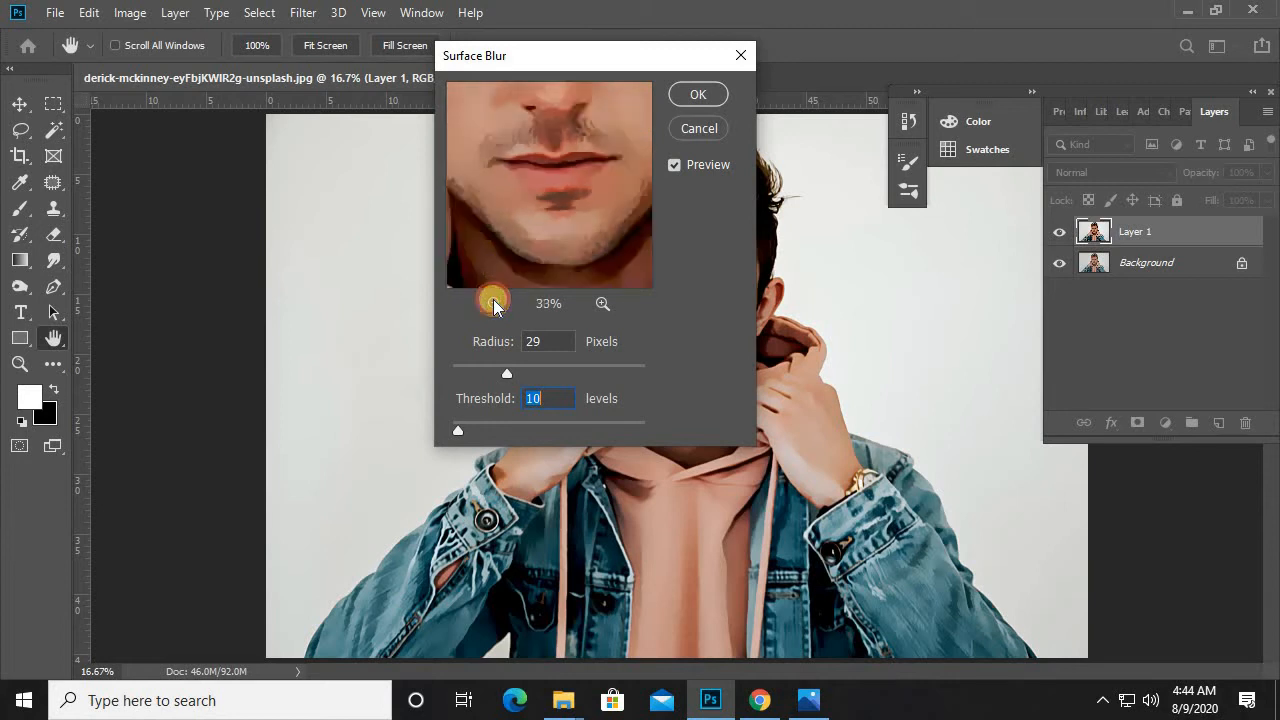
{"action": "left_click", "coordinate": [494, 304]}
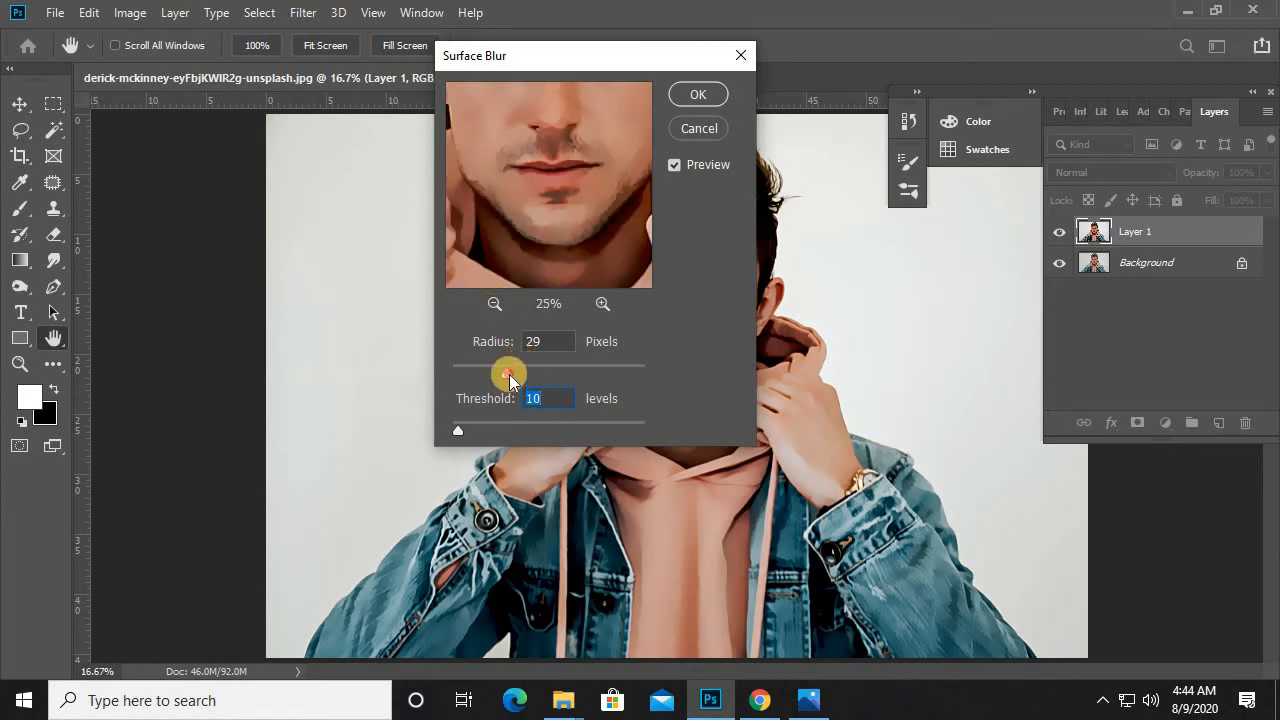
{"action": "left_click_drag", "start_coordinate": [519, 376], "coordinate": [528, 376]}
{"action": "left_click", "coordinate": [697, 94]}
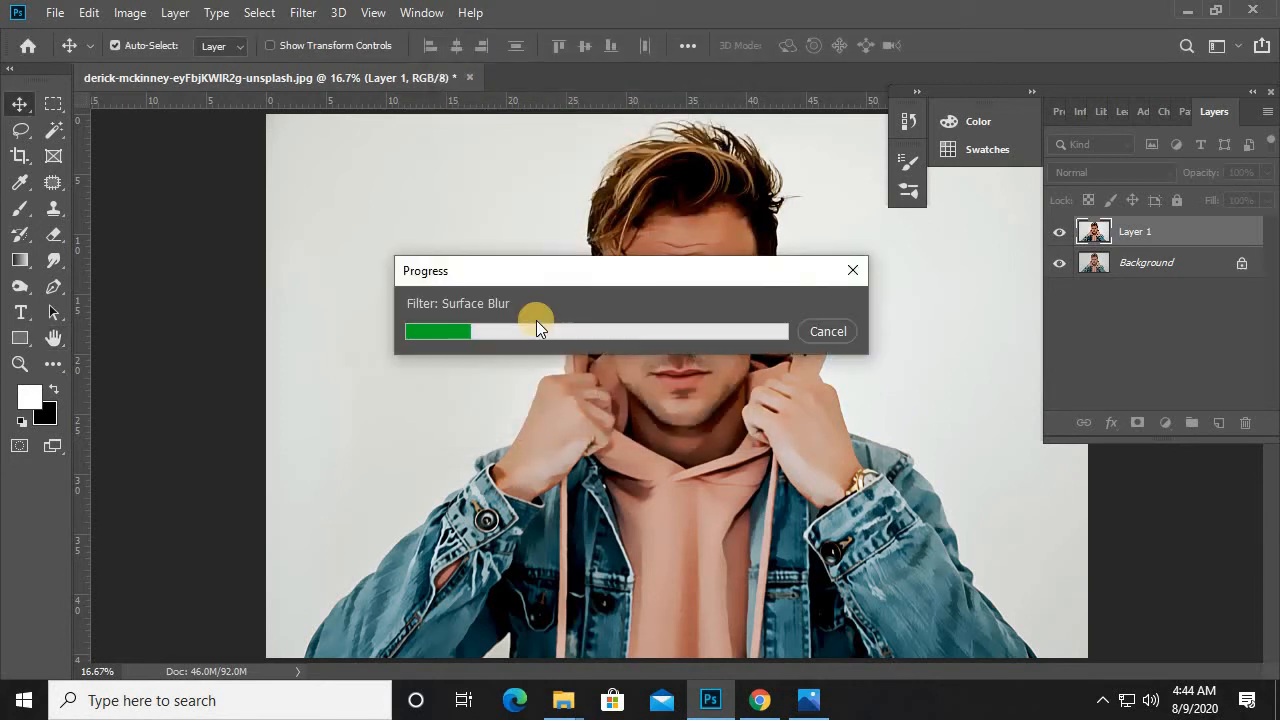
{"action": "left_click_drag", "start_coordinate": [422, 244], "coordinate": [380, 164]}
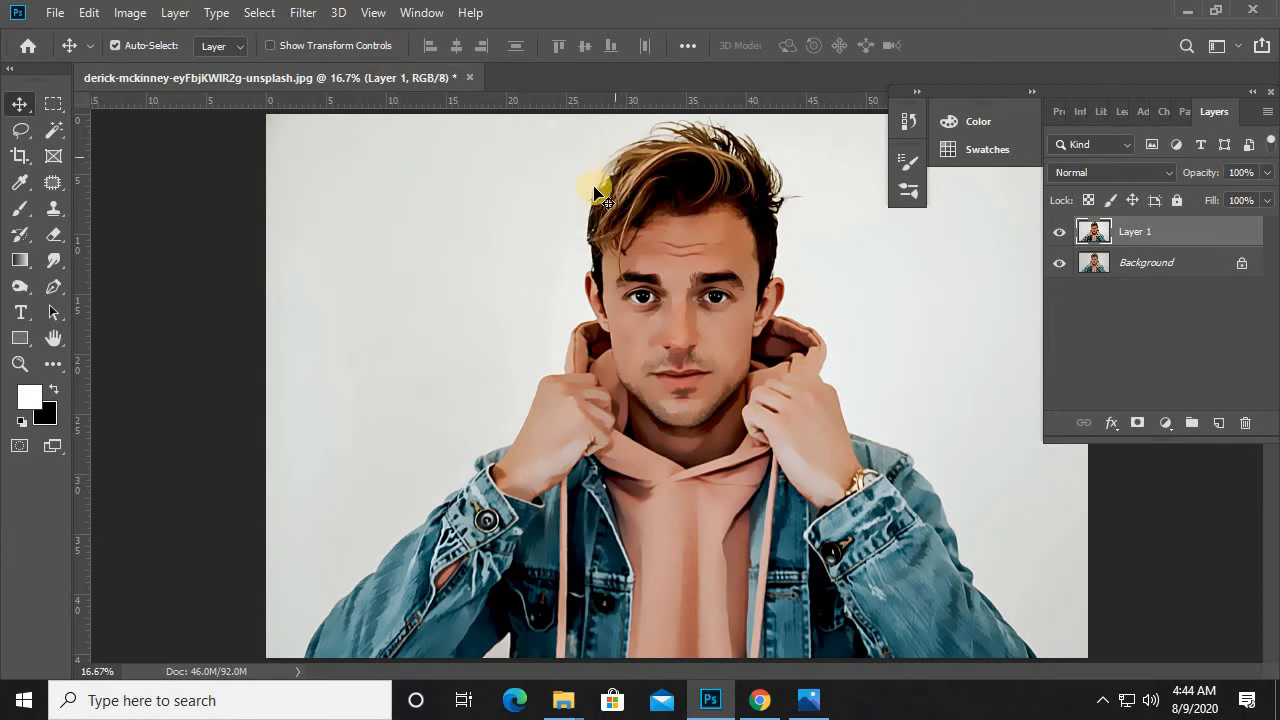
{"action": "left_click", "coordinate": [303, 13]}
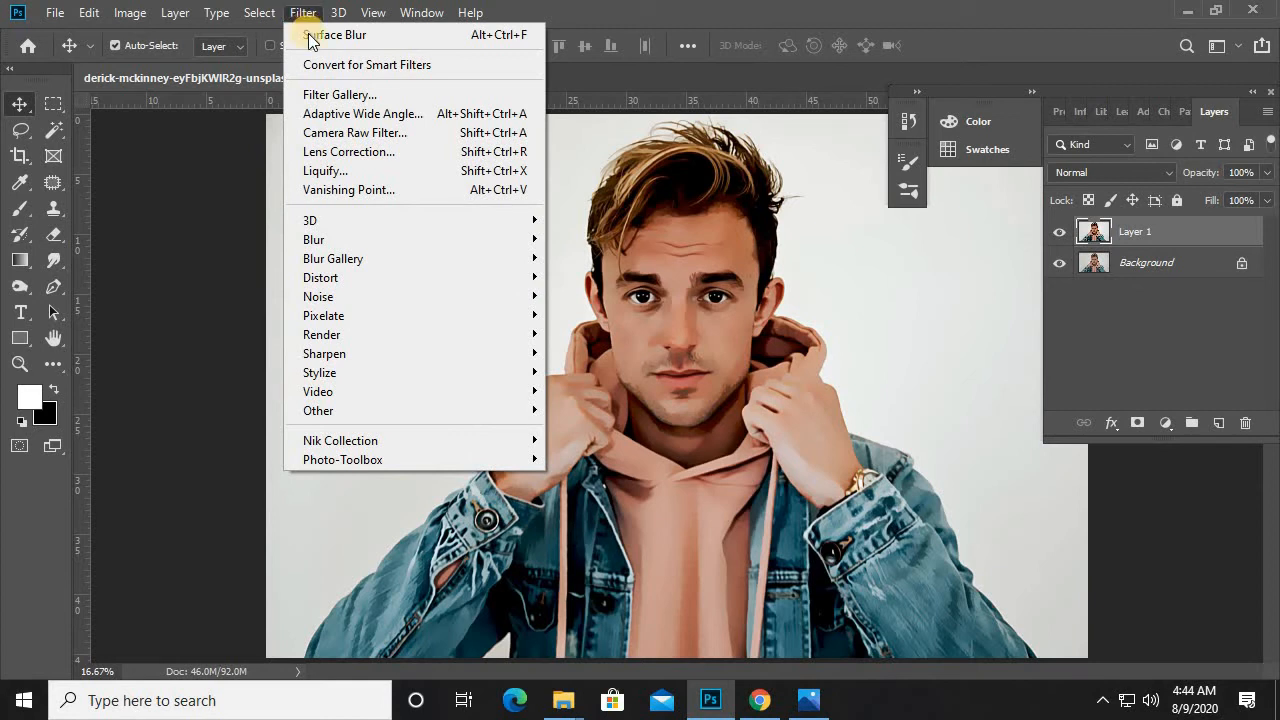
{"action": "left_click", "coordinate": [335, 94]}
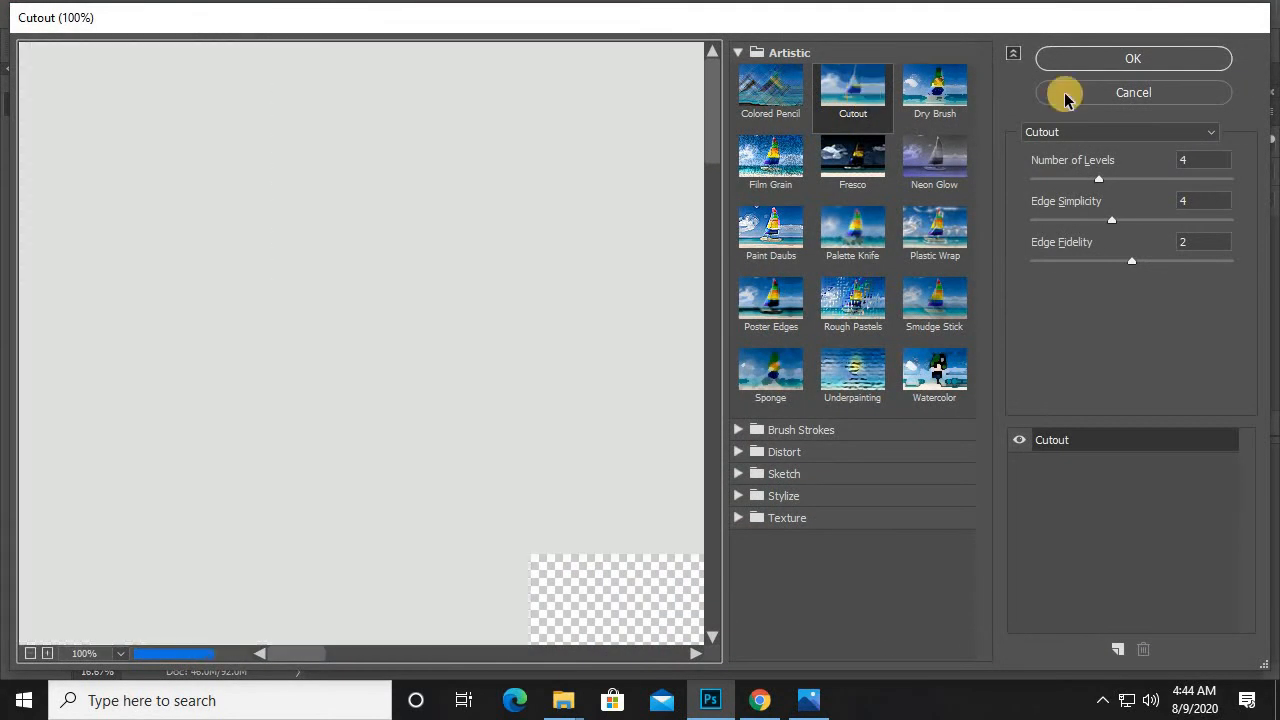
{"action": "left_click", "coordinate": [1074, 93]}
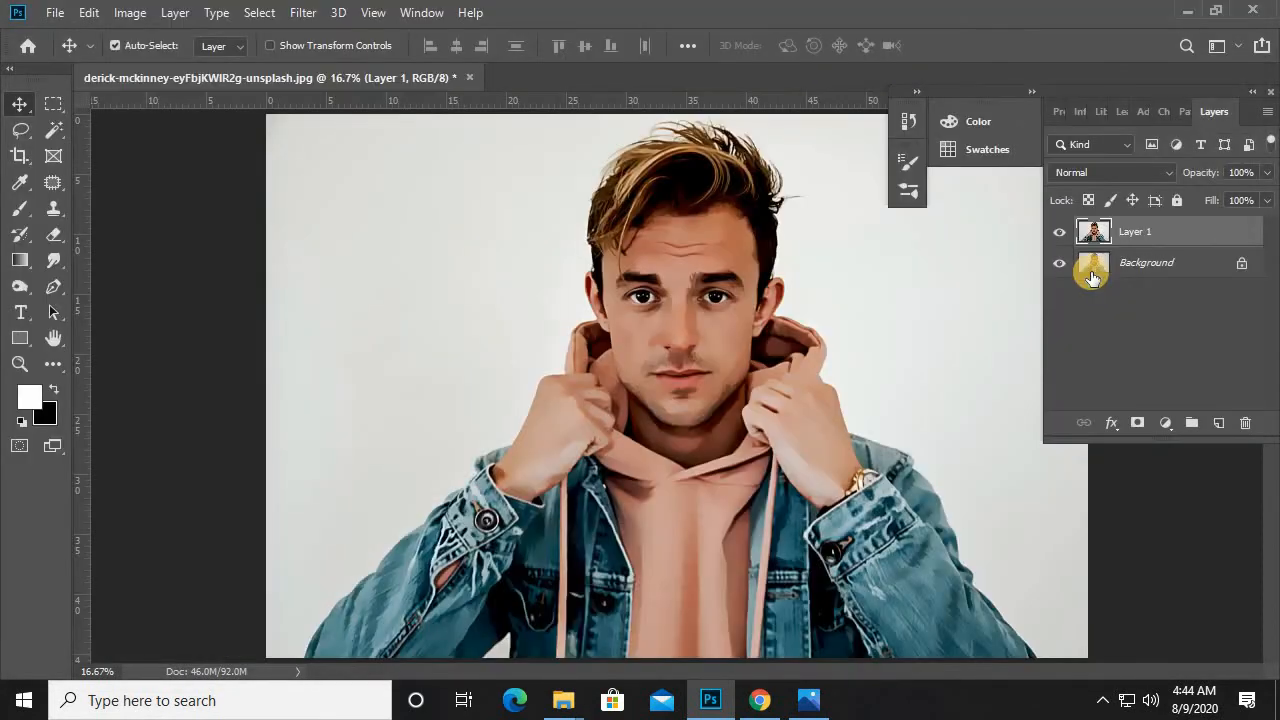
Duplicate Layer 1 and apply the Cutout filter to the copy with 4 levels, edge simplicity 4 and edge fidelity 2.
{"action": "key", "text": "ctrl+j"}
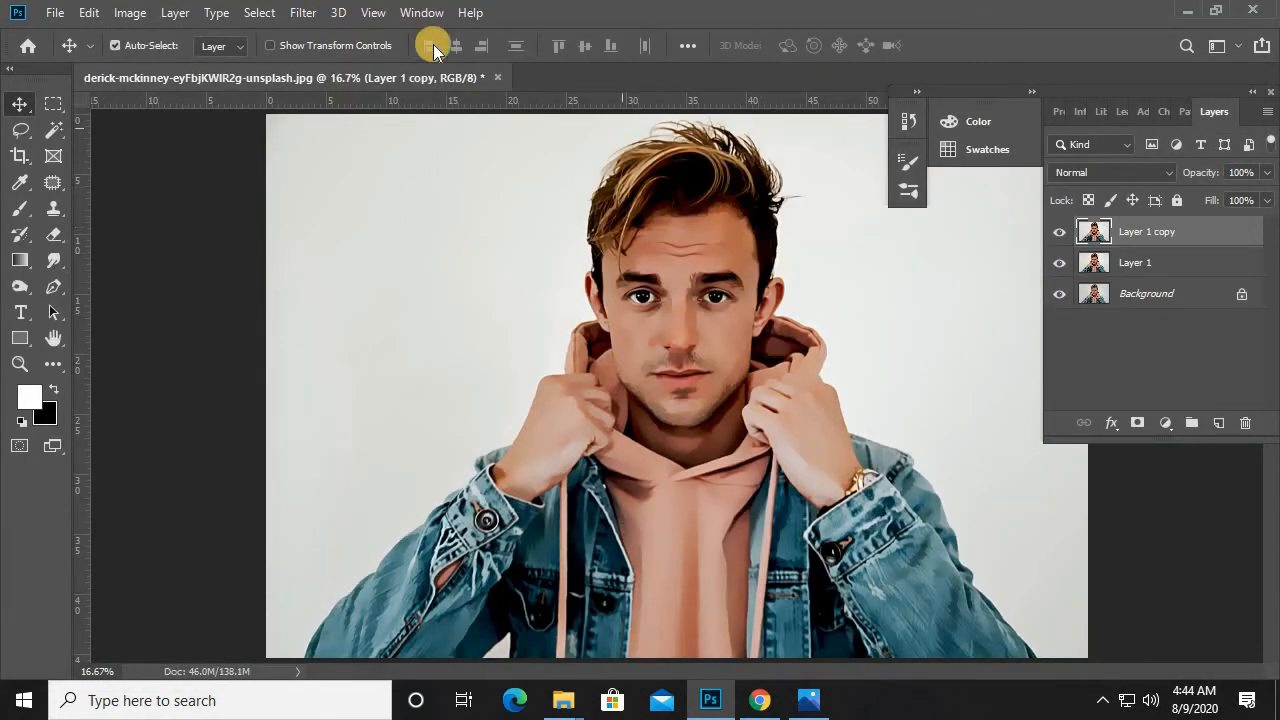
{"action": "left_click", "coordinate": [305, 12]}
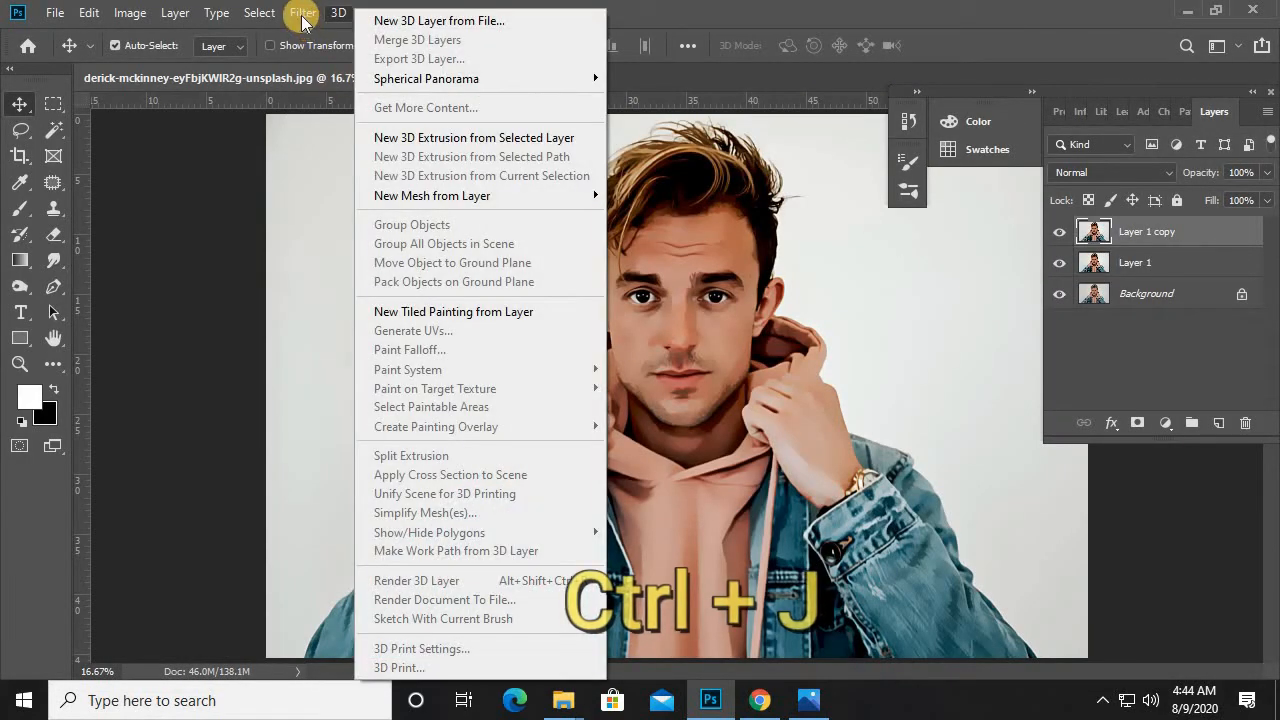
{"action": "left_click", "coordinate": [360, 94]}
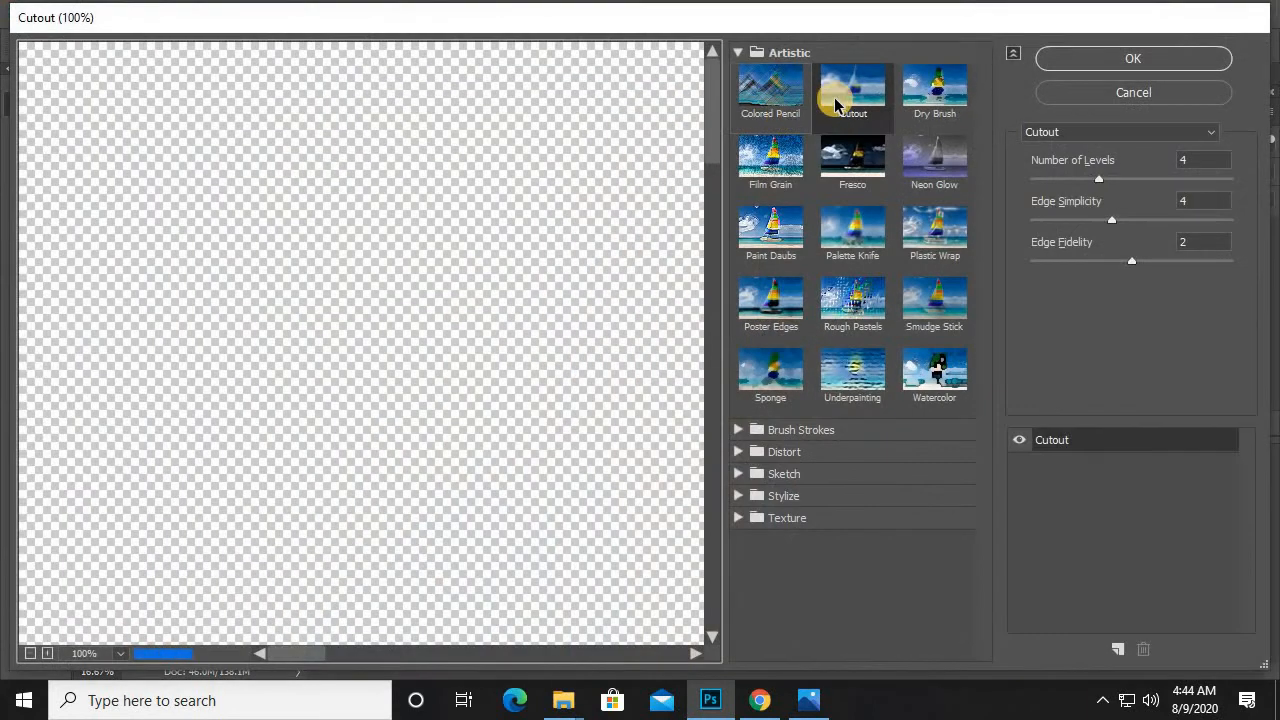
{"action": "left_click", "coordinate": [846, 96]}
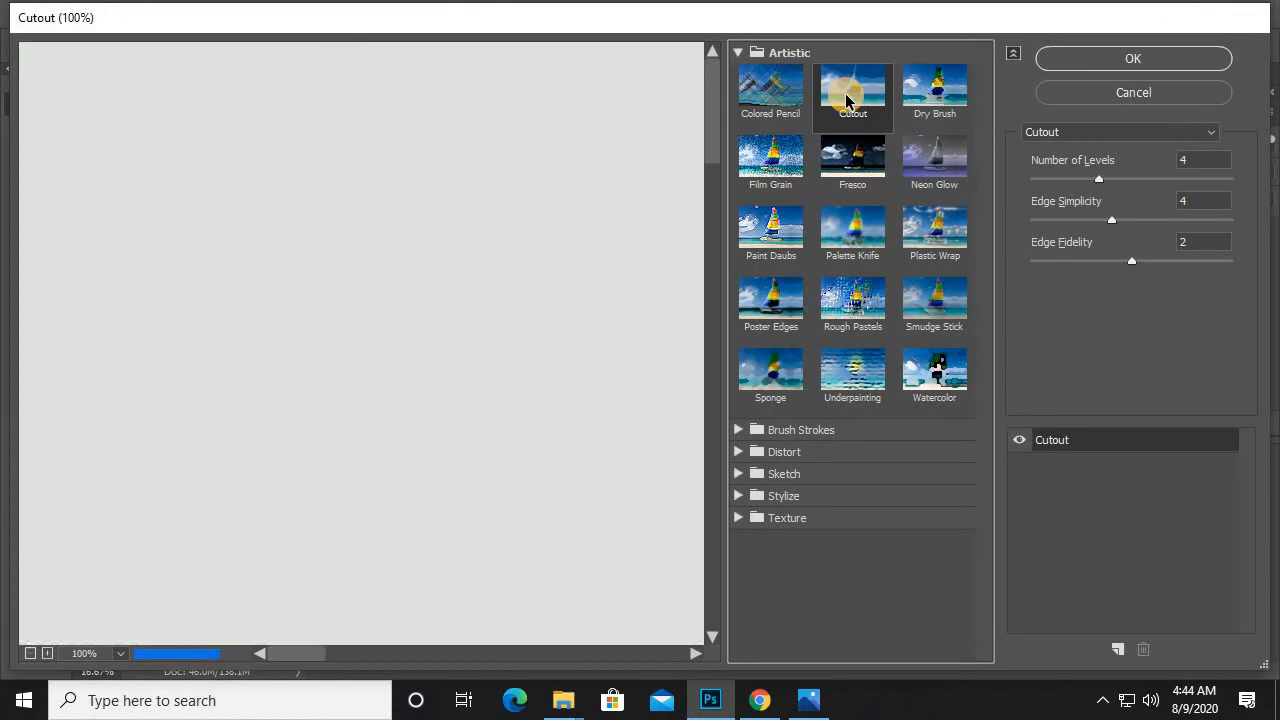
{"action": "left_click", "coordinate": [31, 654]}
{"action": "left_click", "coordinate": [31, 654]}
{"action": "left_click", "coordinate": [31, 654]}
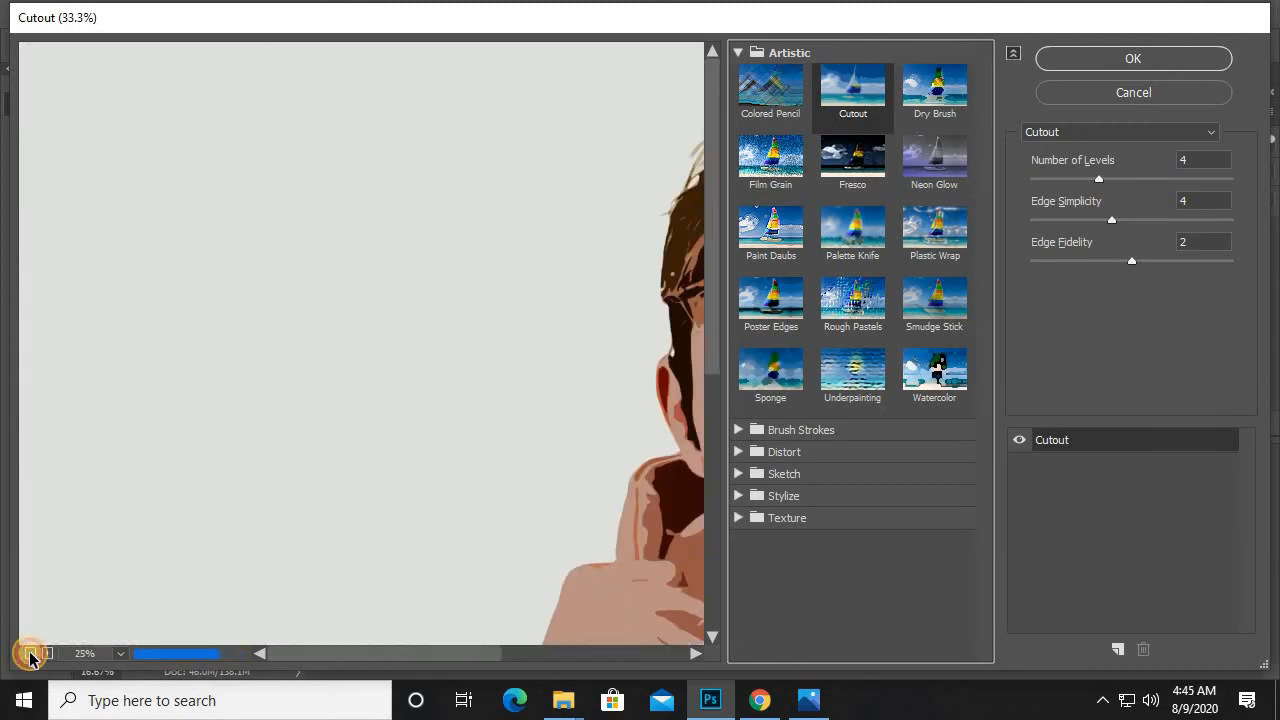
{"action": "left_click_drag", "start_coordinate": [470, 489], "coordinate": [338, 358]}
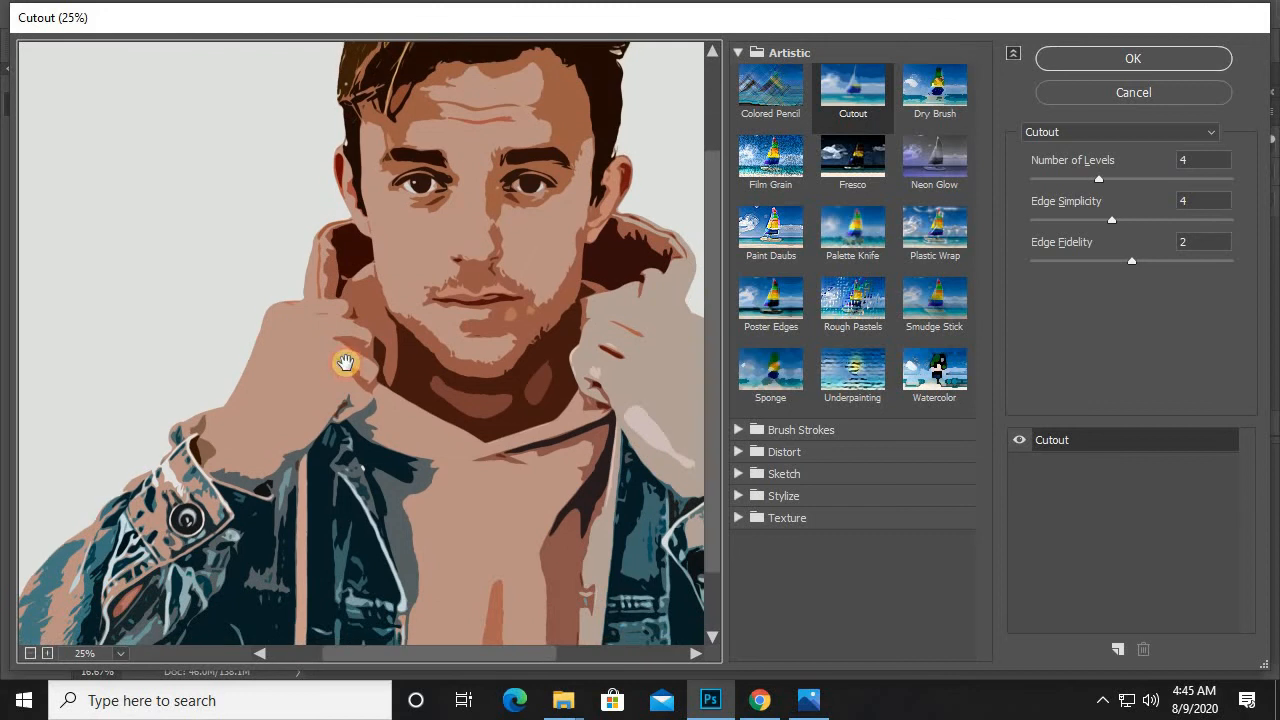
{"action": "left_click", "coordinate": [1060, 62]}
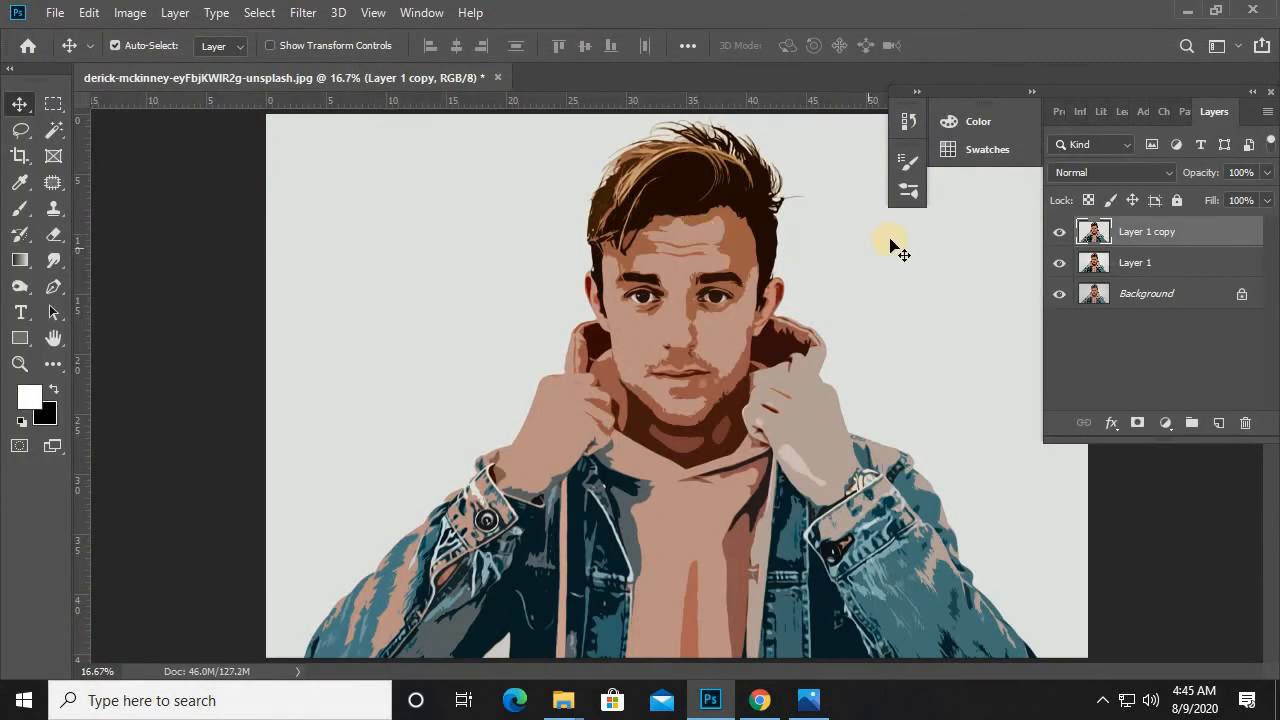
Partially erase the Cutout effect over the hair on Layer 1 copy using the Eraser at 34% opacity.
{"action": "left_click", "coordinate": [54, 234]}
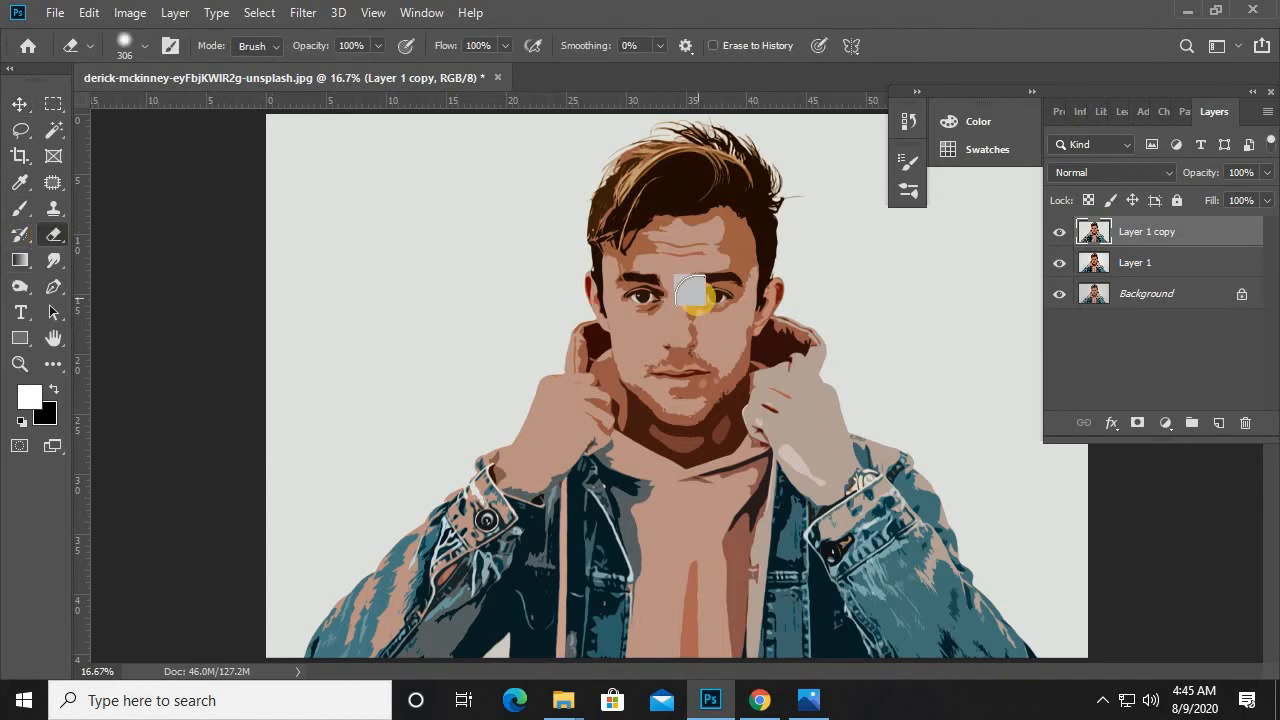
{"action": "left_click_drag", "start_coordinate": [371, 46], "coordinate": [316, 68]}
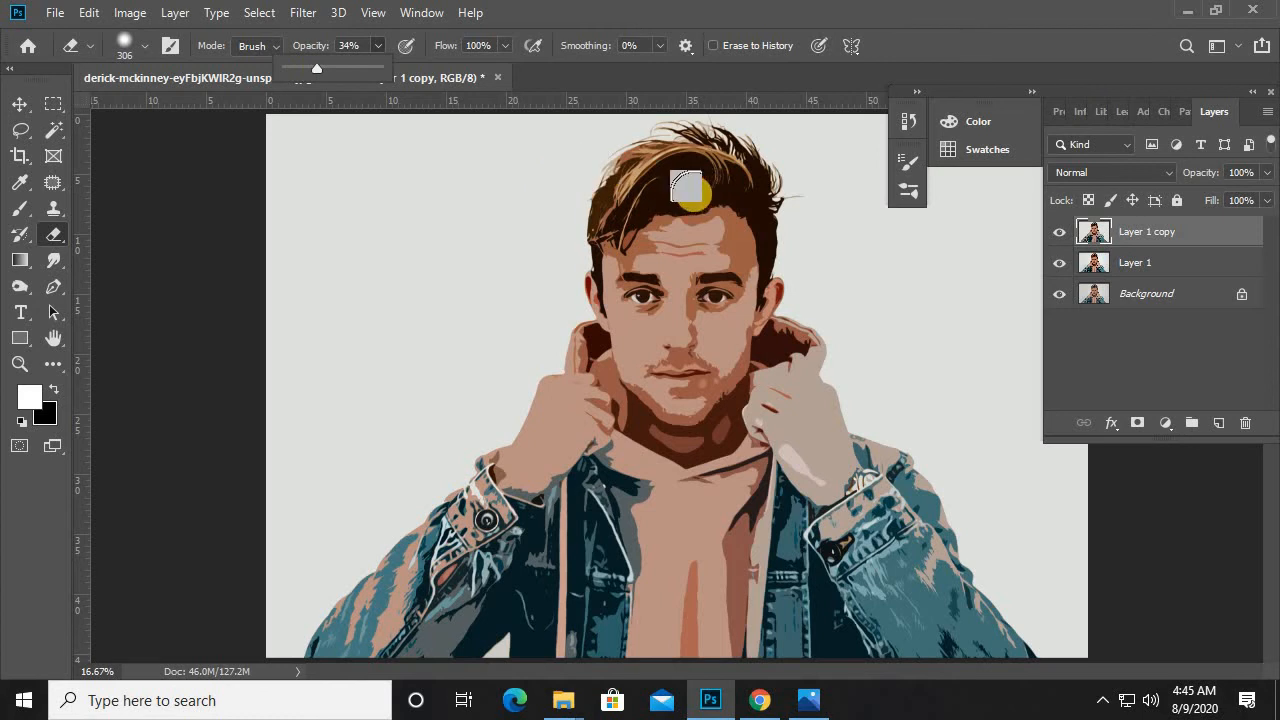
{"action": "mouse_move", "coordinate": [695, 212]}
{"action": "left_mouse_down"}
{"action": "mouse_move", "coordinate": [684, 292]}
{"action": "mouse_move", "coordinate": [717, 312]}
{"action": "mouse_move", "coordinate": [674, 220]}
{"action": "mouse_move", "coordinate": [720, 178]}
{"action": "left_mouse_up"}
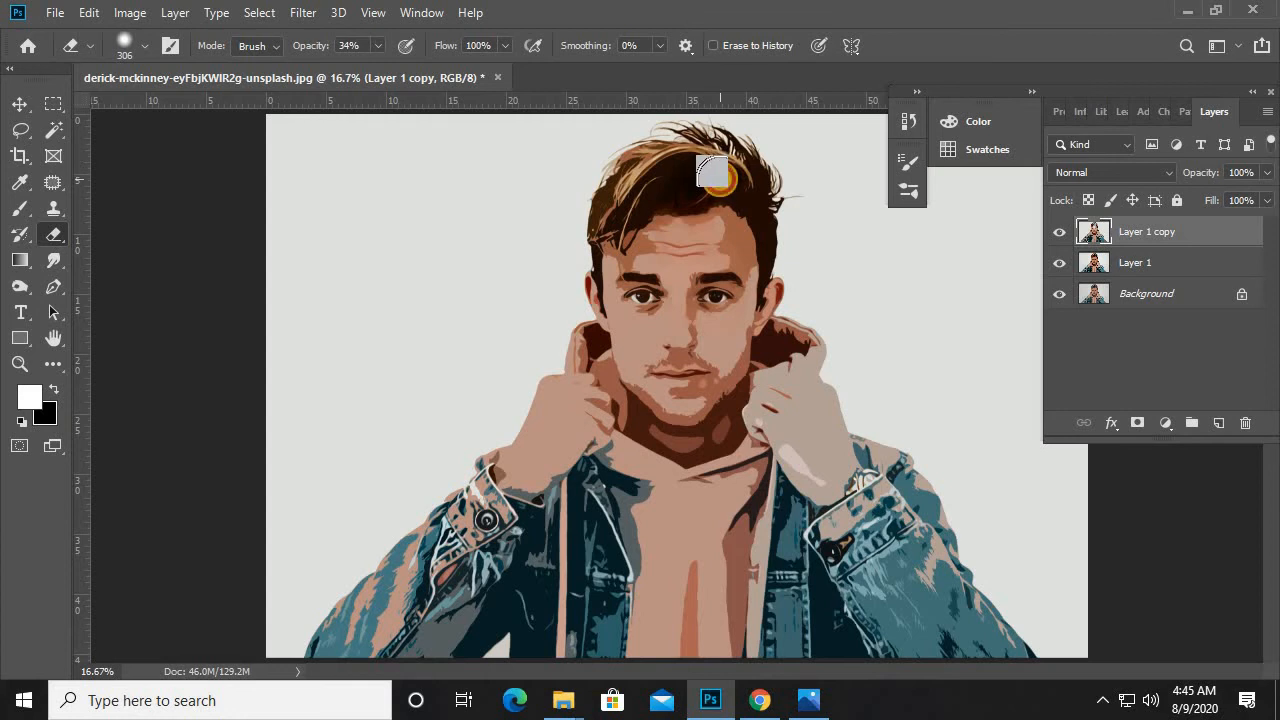
{"action": "left_click", "coordinate": [54, 390]}
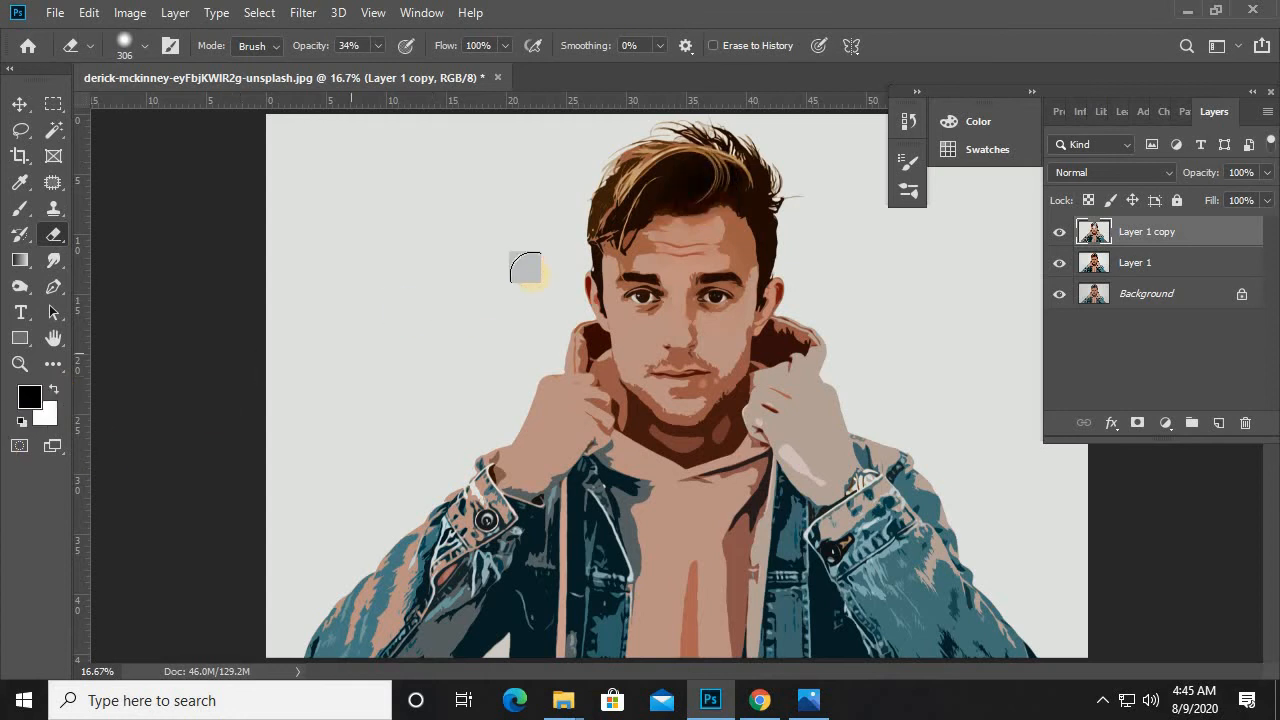
{"action": "mouse_move", "coordinate": [624, 219]}
{"action": "left_mouse_down"}
{"action": "mouse_move", "coordinate": [634, 349]}
{"action": "mouse_move", "coordinate": [676, 347]}
{"action": "mouse_move", "coordinate": [641, 230]}
{"action": "mouse_move", "coordinate": [640, 366]}
{"action": "mouse_move", "coordinate": [643, 280]}
{"action": "mouse_move", "coordinate": [626, 243]}
{"action": "mouse_move", "coordinate": [670, 138]}
{"action": "mouse_move", "coordinate": [709, 143]}
{"action": "mouse_move", "coordinate": [588, 196]}
{"action": "mouse_move", "coordinate": [728, 158]}
{"action": "mouse_move", "coordinate": [780, 189]}
{"action": "mouse_move", "coordinate": [756, 168]}
{"action": "mouse_move", "coordinate": [738, 174]}
{"action": "mouse_move", "coordinate": [760, 258]}
{"action": "mouse_move", "coordinate": [749, 314]}
{"action": "mouse_move", "coordinate": [653, 417]}
{"action": "mouse_move", "coordinate": [726, 377]}
{"action": "mouse_move", "coordinate": [580, 210]}
{"action": "left_mouse_up"}
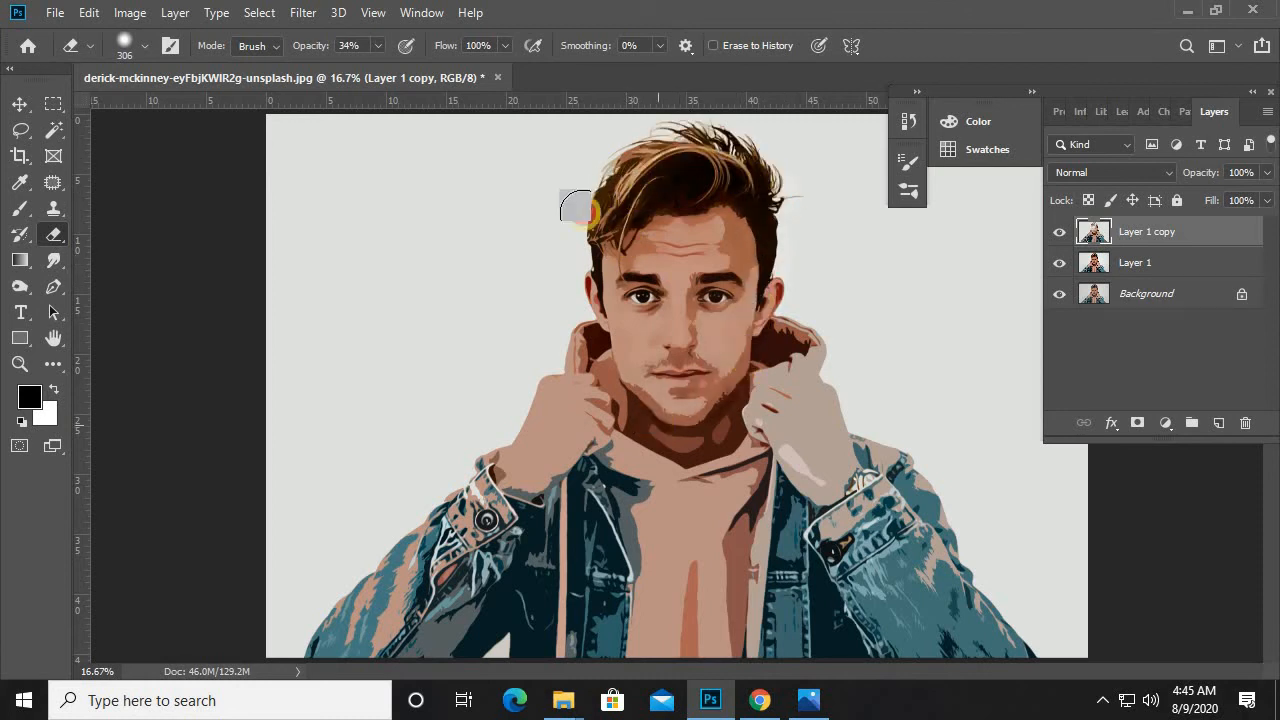
Raise the Eraser opacity to 74% and erase the Cutout effect over the hair, face, hands, hoodie and denim jacket.
{"action": "left_click", "coordinate": [378, 46]}
{"action": "left_click", "coordinate": [415, 68]}
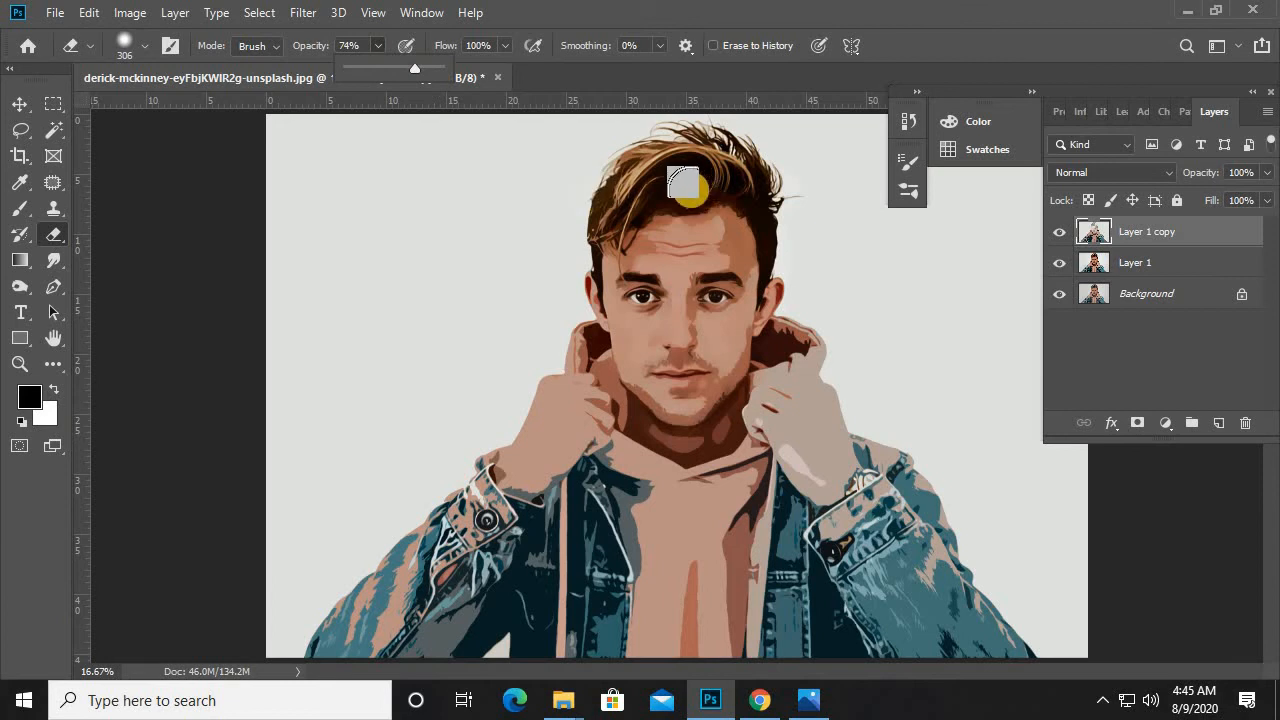
{"action": "mouse_move", "coordinate": [683, 183]}
{"action": "left_mouse_down"}
{"action": "mouse_move", "coordinate": [558, 278]}
{"action": "mouse_move", "coordinate": [643, 205]}
{"action": "mouse_move", "coordinate": [642, 184]}
{"action": "mouse_move", "coordinate": [573, 365]}
{"action": "mouse_move", "coordinate": [597, 319]}
{"action": "mouse_move", "coordinate": [589, 412]}
{"action": "mouse_move", "coordinate": [601, 354]}
{"action": "mouse_move", "coordinate": [623, 423]}
{"action": "mouse_move", "coordinate": [642, 273]}
{"action": "mouse_move", "coordinate": [682, 425]}
{"action": "mouse_move", "coordinate": [681, 265]}
{"action": "mouse_move", "coordinate": [701, 423]}
{"action": "mouse_move", "coordinate": [706, 200]}
{"action": "mouse_move", "coordinate": [726, 374]}
{"action": "mouse_move", "coordinate": [725, 230]}
{"action": "mouse_move", "coordinate": [740, 235]}
{"action": "mouse_move", "coordinate": [761, 350]}
{"action": "mouse_move", "coordinate": [754, 298]}
{"action": "mouse_move", "coordinate": [682, 202]}
{"action": "mouse_move", "coordinate": [653, 244]}
{"action": "mouse_move", "coordinate": [645, 336]}
{"action": "mouse_move", "coordinate": [698, 392]}
{"action": "mouse_move", "coordinate": [774, 286]}
{"action": "mouse_move", "coordinate": [770, 378]}
{"action": "mouse_move", "coordinate": [751, 339]}
{"action": "mouse_move", "coordinate": [812, 539]}
{"action": "mouse_move", "coordinate": [825, 564]}
{"action": "mouse_move", "coordinate": [842, 400]}
{"action": "mouse_move", "coordinate": [884, 626]}
{"action": "mouse_move", "coordinate": [906, 542]}
{"action": "mouse_move", "coordinate": [968, 709]}
{"action": "mouse_move", "coordinate": [981, 643]}
{"action": "mouse_move", "coordinate": [1007, 630]}
{"action": "mouse_move", "coordinate": [997, 658]}
{"action": "mouse_move", "coordinate": [867, 556]}
{"action": "mouse_move", "coordinate": [834, 603]}
{"action": "mouse_move", "coordinate": [742, 492]}
{"action": "mouse_move", "coordinate": [701, 695]}
{"action": "mouse_move", "coordinate": [676, 525]}
{"action": "mouse_move", "coordinate": [656, 587]}
{"action": "mouse_move", "coordinate": [667, 418]}
{"action": "mouse_move", "coordinate": [674, 462]}
{"action": "mouse_move", "coordinate": [616, 350]}
{"action": "mouse_move", "coordinate": [624, 476]}
{"action": "mouse_move", "coordinate": [583, 380]}
{"action": "mouse_move", "coordinate": [554, 394]}
{"action": "mouse_move", "coordinate": [585, 467]}
{"action": "mouse_move", "coordinate": [589, 439]}
{"action": "mouse_move", "coordinate": [559, 423]}
{"action": "mouse_move", "coordinate": [489, 643]}
{"action": "mouse_move", "coordinate": [476, 481]}
{"action": "mouse_move", "coordinate": [474, 645]}
{"action": "mouse_move", "coordinate": [405, 656]}
{"action": "mouse_move", "coordinate": [378, 676]}
{"action": "mouse_move", "coordinate": [383, 512]}
{"action": "mouse_move", "coordinate": [400, 565]}
{"action": "mouse_move", "coordinate": [363, 701]}
{"action": "mouse_move", "coordinate": [327, 665]}
{"action": "mouse_move", "coordinate": [342, 585]}
{"action": "mouse_move", "coordinate": [385, 536]}
{"action": "mouse_move", "coordinate": [470, 573]}
{"action": "mouse_move", "coordinate": [386, 534]}
{"action": "mouse_move", "coordinate": [502, 691]}
{"action": "mouse_move", "coordinate": [573, 500]}
{"action": "mouse_move", "coordinate": [572, 688]}
{"action": "mouse_move", "coordinate": [694, 502]}
{"action": "mouse_move", "coordinate": [755, 630]}
{"action": "mouse_move", "coordinate": [842, 461]}
{"action": "mouse_move", "coordinate": [695, 222]}
{"action": "mouse_move", "coordinate": [672, 157]}
{"action": "mouse_move", "coordinate": [615, 194]}
{"action": "mouse_move", "coordinate": [767, 164]}
{"action": "mouse_move", "coordinate": [663, 171]}
{"action": "mouse_move", "coordinate": [592, 348]}
{"action": "mouse_move", "coordinate": [660, 277]}
{"action": "mouse_move", "coordinate": [700, 423]}
{"action": "mouse_move", "coordinate": [506, 406]}
{"action": "mouse_move", "coordinate": [582, 497]}
{"action": "mouse_move", "coordinate": [736, 451]}
{"action": "mouse_move", "coordinate": [743, 460]}
{"action": "mouse_move", "coordinate": [627, 446]}
{"action": "left_mouse_up"}
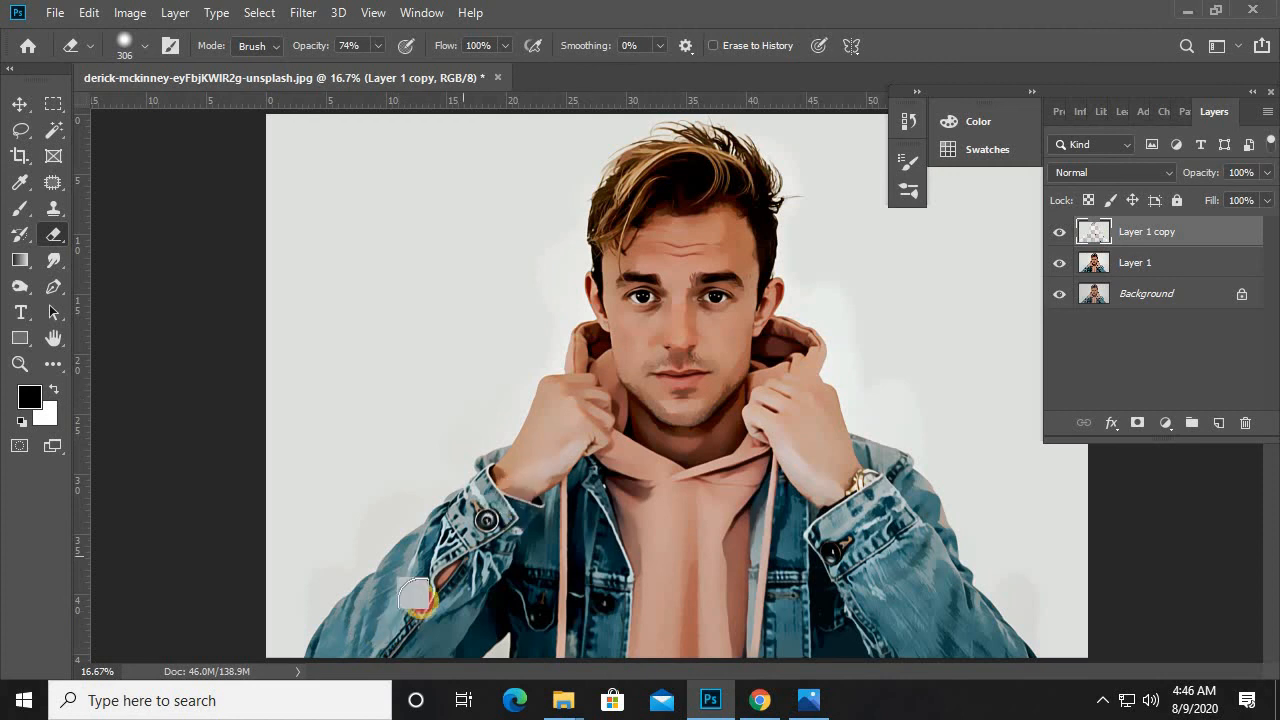
{"action": "left_click_drag", "start_coordinate": [968, 604], "coordinate": [981, 485]}
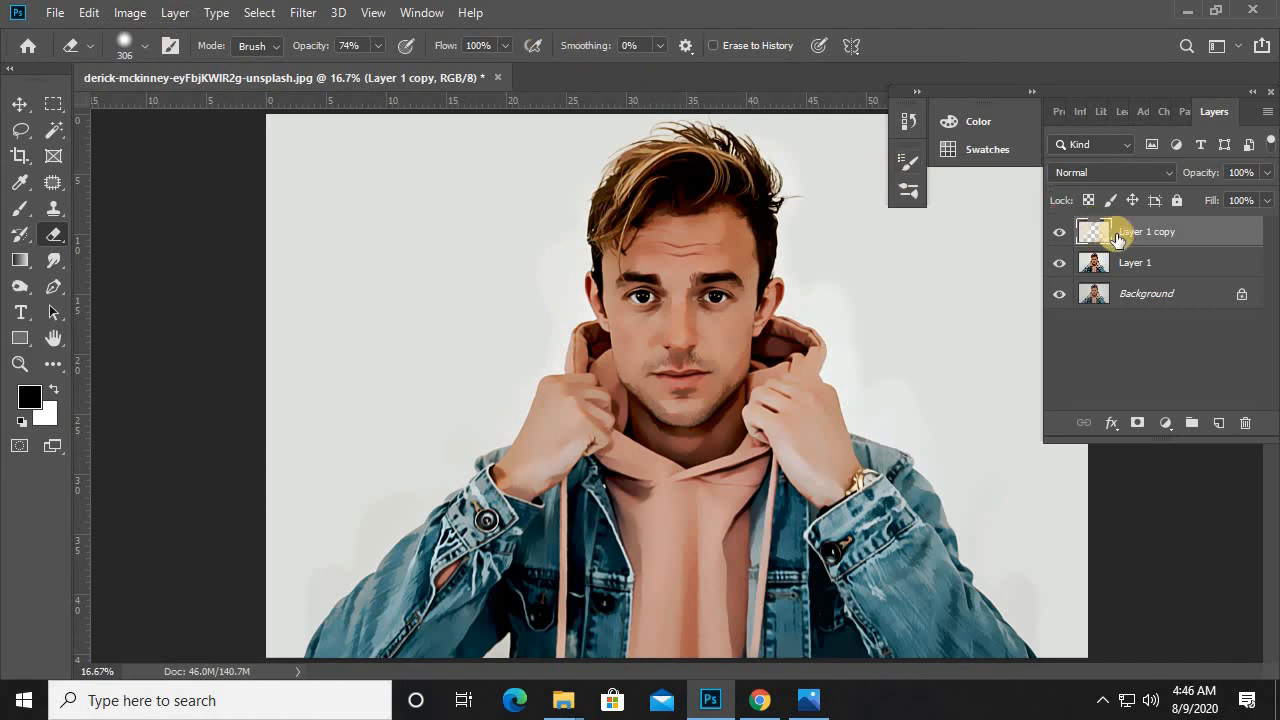
Merge Layer 1 copy with Layer 1 into a single layer above the Background.
{"action": "left_click", "coordinate": [1172, 266], "text": "shift"}
{"action": "right_click", "coordinate": [1172, 266]}
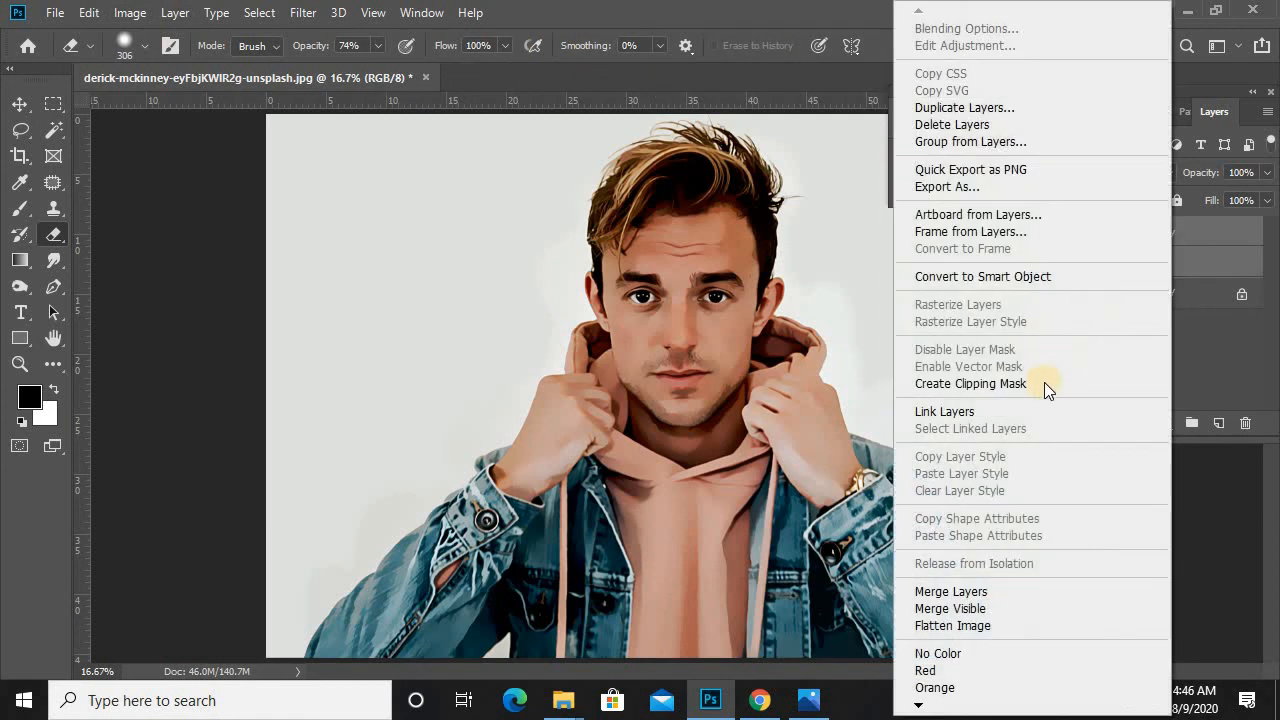
{"action": "left_click", "coordinate": [968, 591]}
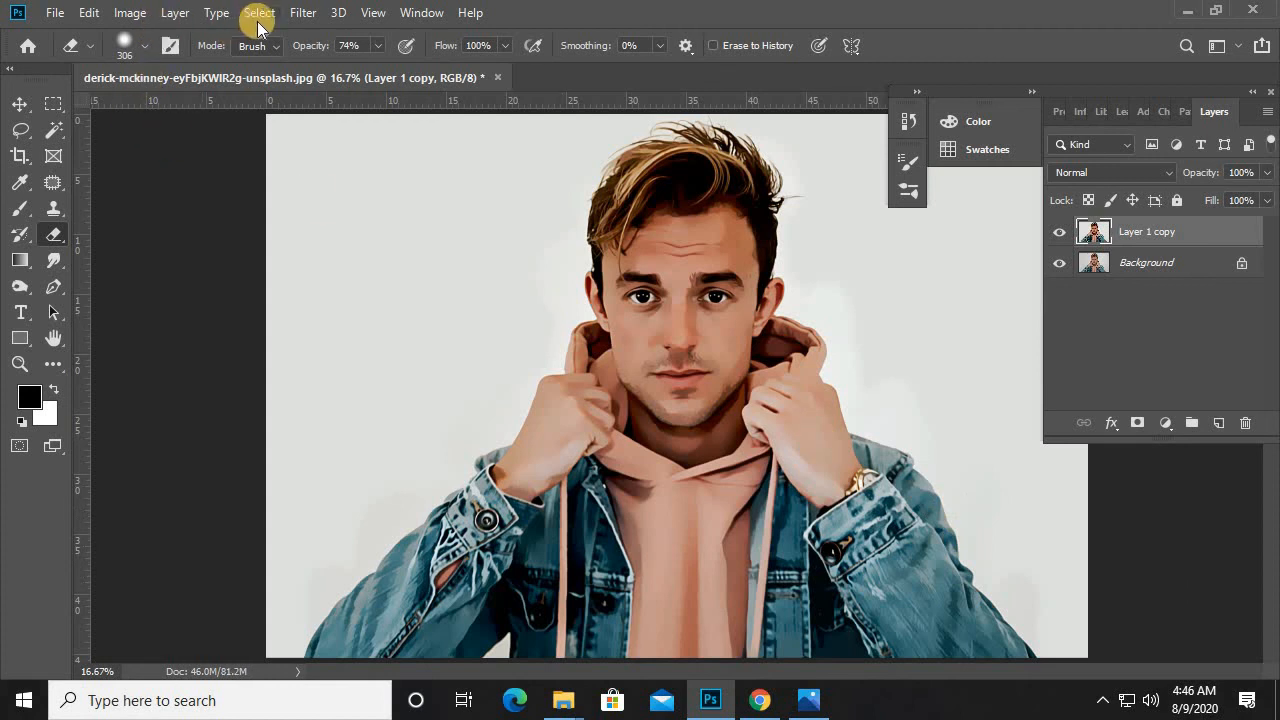
Sharpen the merged layer with Unsharp Mask at an amount of 93%, a radius of 9.3 pixels and a threshold of 0.
{"action": "left_click", "coordinate": [300, 13]}
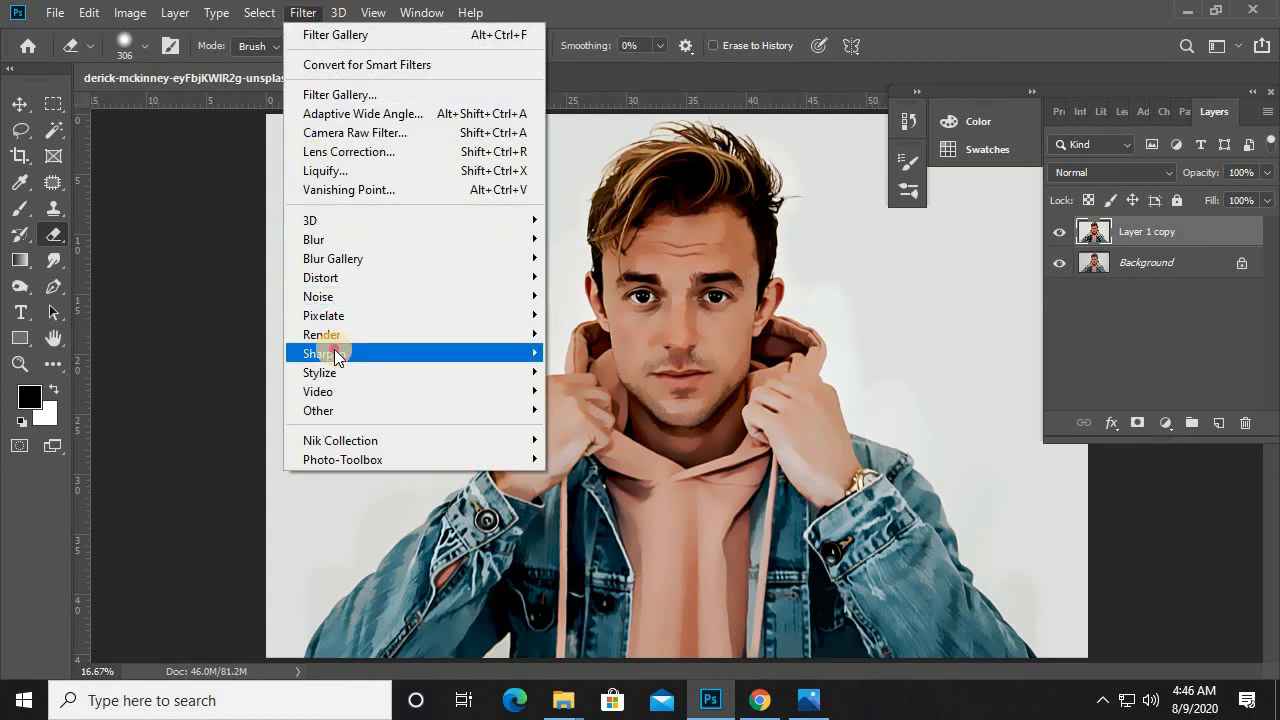
{"action": "mouse_move", "coordinate": [330, 353]}
{"action": "left_click", "coordinate": [584, 450]}
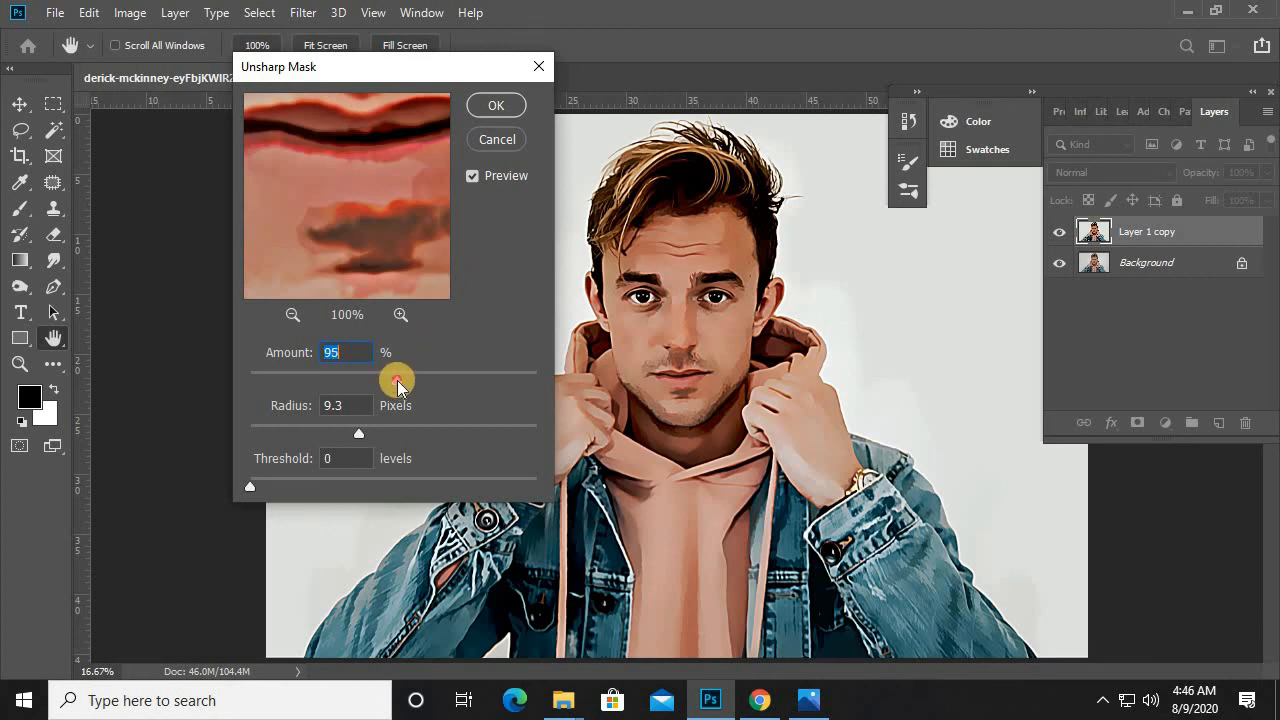
{"action": "left_click", "coordinate": [494, 104]}
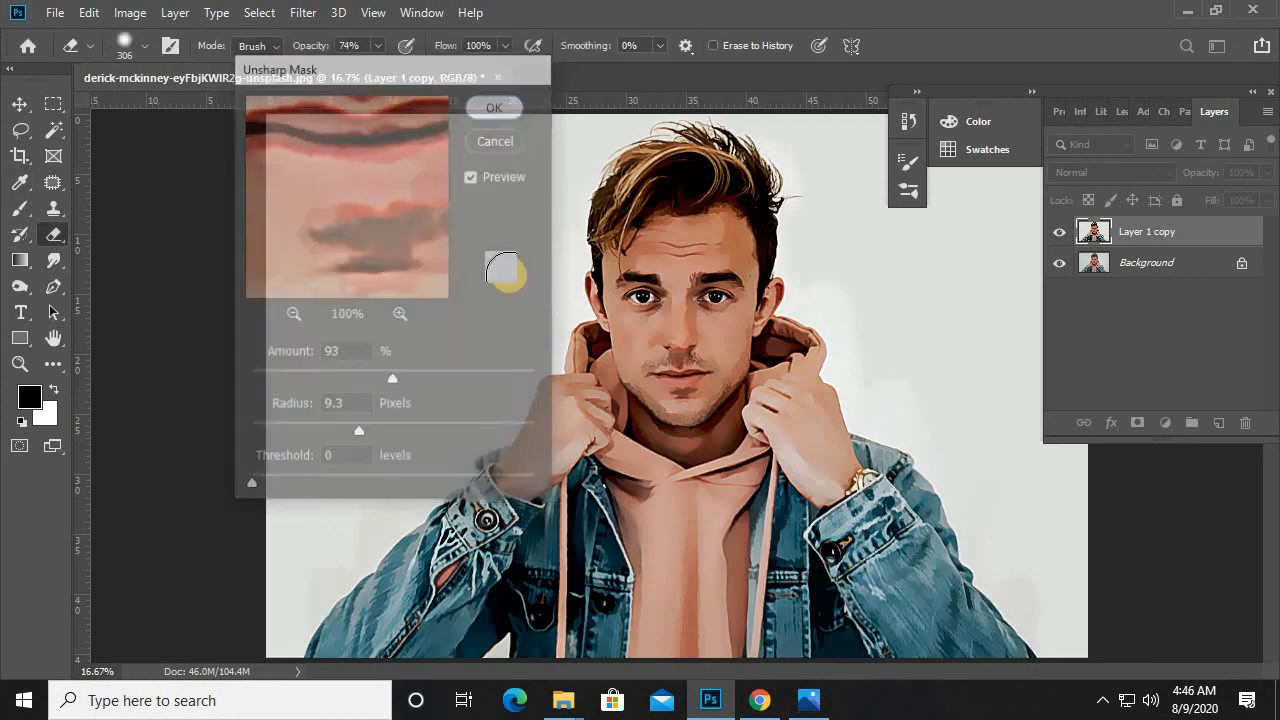